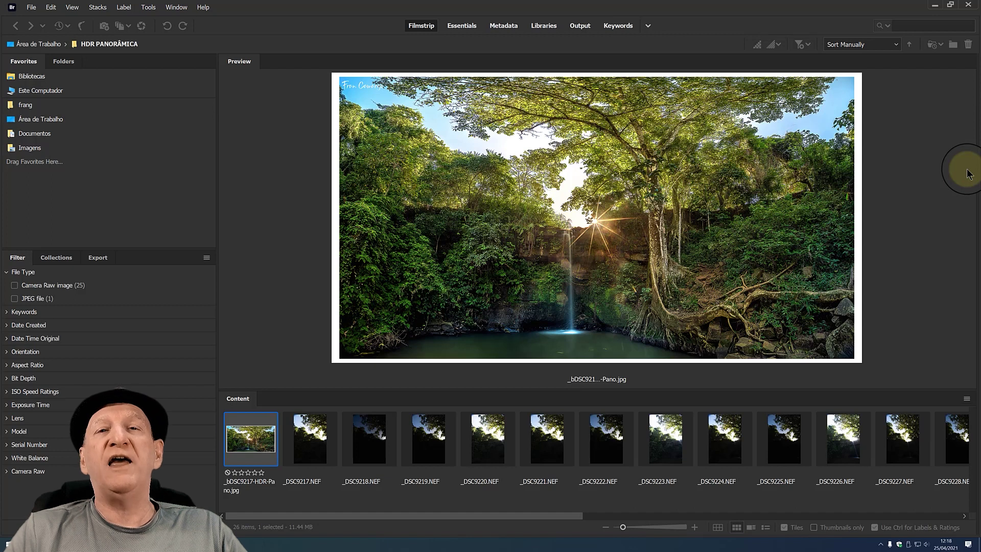
# Preview raw exposure _DSC9217.NEF, then return to the finished panorama JPG preview.
pyautogui.click(302, 450)
pyautogui.moveTo(341, 517)
pyautogui.mouseDown()
pyautogui.moveTo(777, 510)
pyautogui.moveTo(311, 516)
pyautogui.mouseUp()
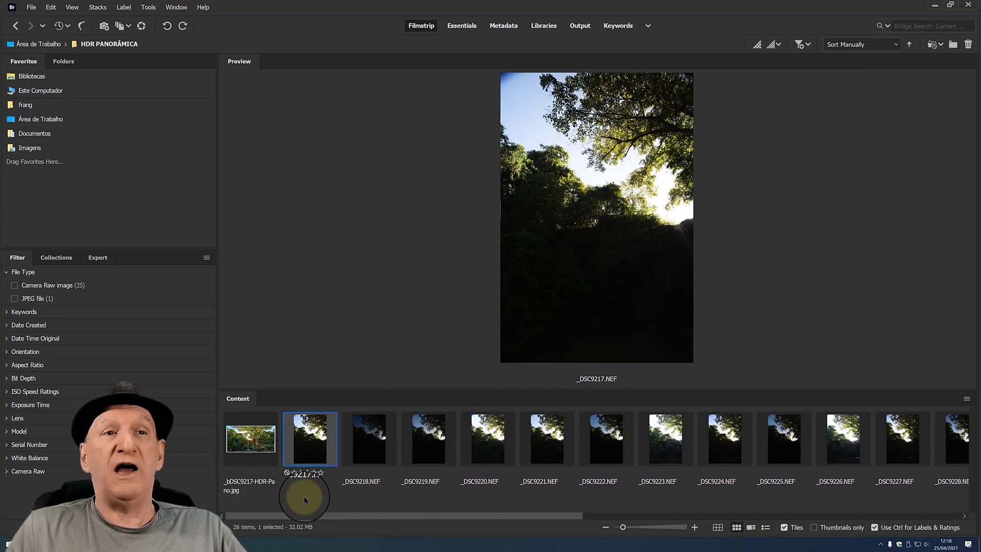
pyautogui.click(265, 445)
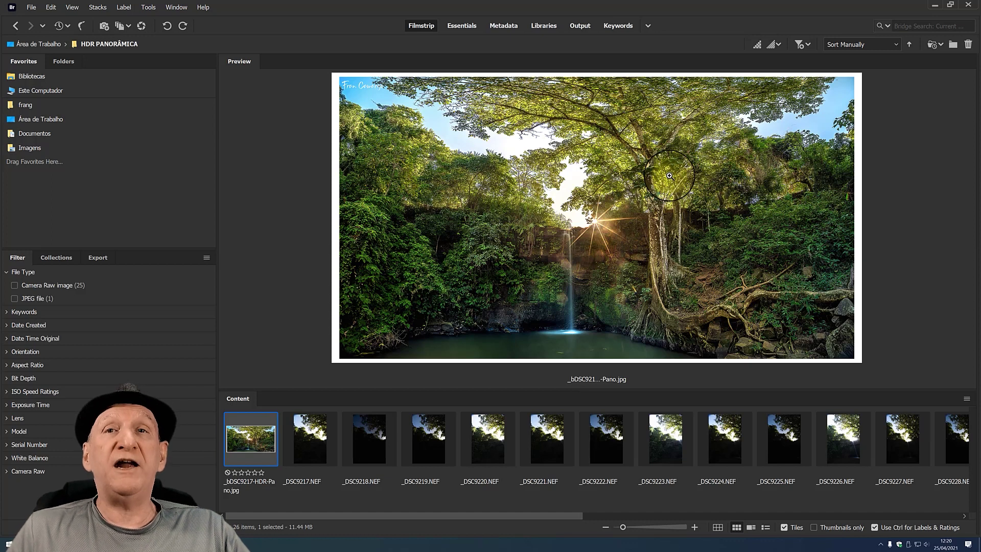
# Compare bracketed exposures _DSC9217, _DSC9220, _DSC9223, _DSC9225, _DSC9224 and _DSC9218.
pyautogui.click(305, 441)
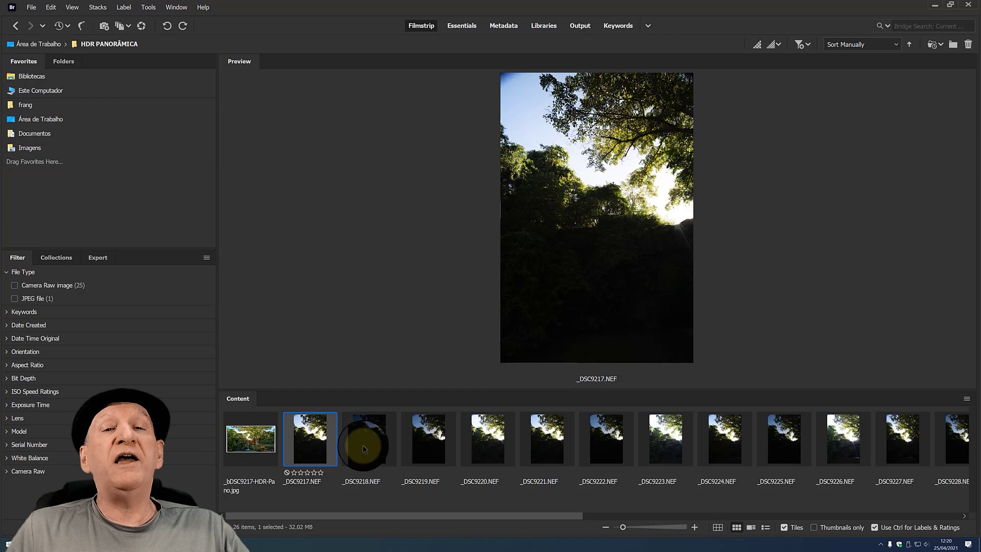
pyautogui.click(496, 448)
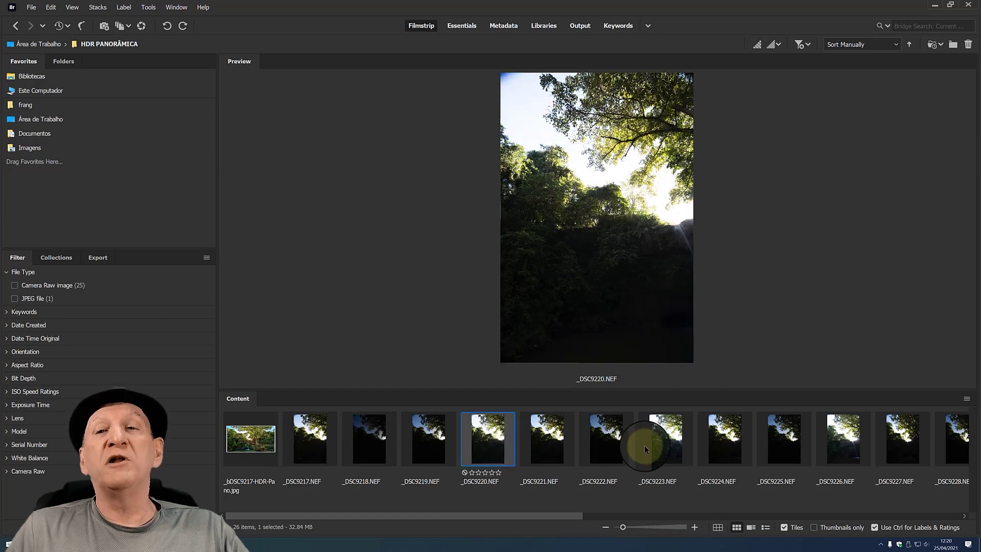
pyautogui.click(663, 444)
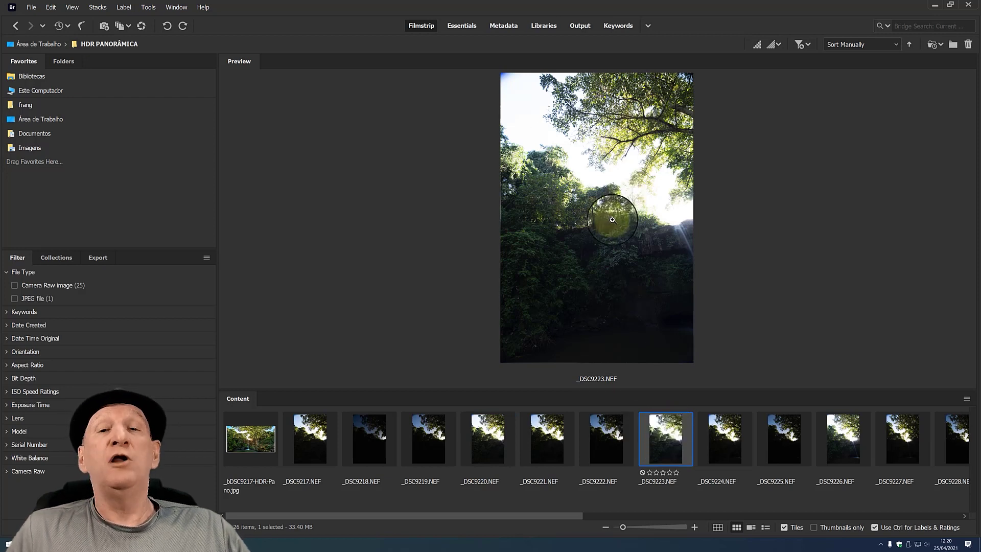
pyautogui.click(771, 434)
pyautogui.click(724, 439)
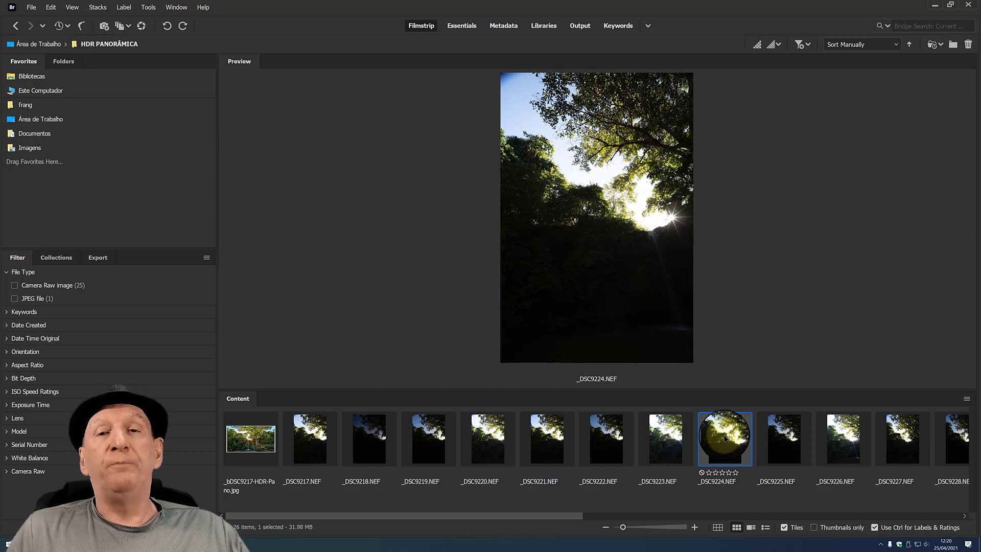
pyautogui.click(373, 443)
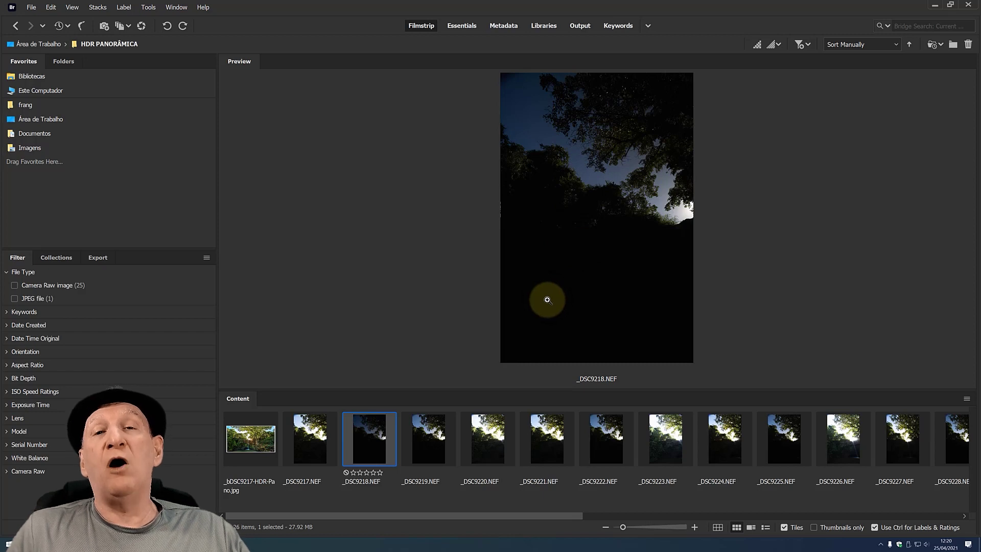
# Select all 25 raws from _DSC9217.NEF through _DSC9241.NEF.
pyautogui.click(310, 438)
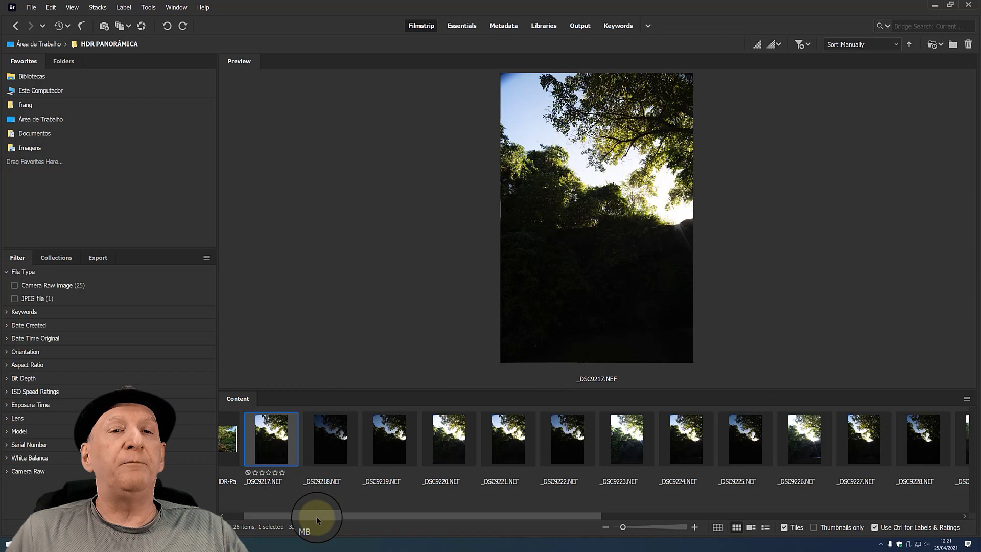
pyautogui.moveTo(317, 516); pyautogui.dragTo(832, 516)
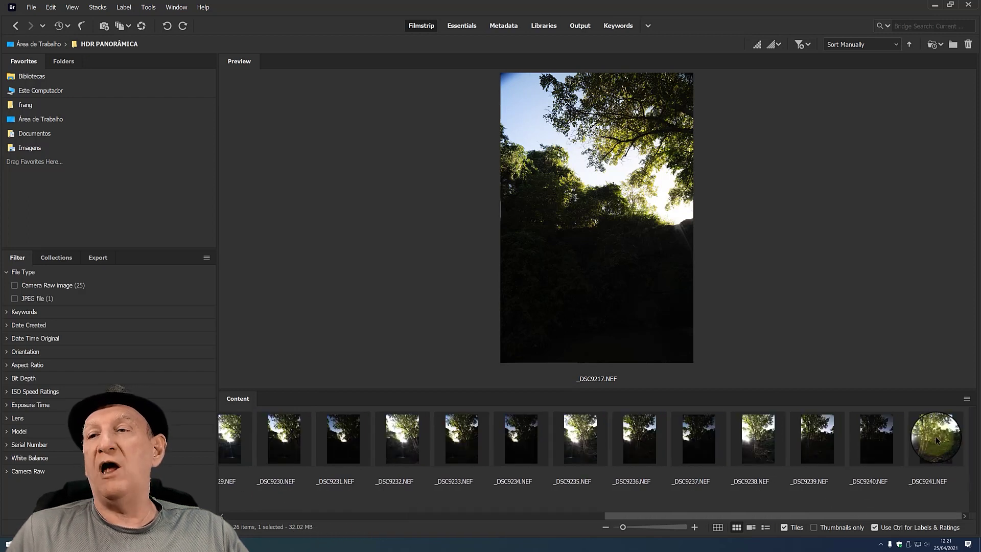
pyautogui.keyDown('shift'); pyautogui.click(933, 440); pyautogui.keyUp('shift')
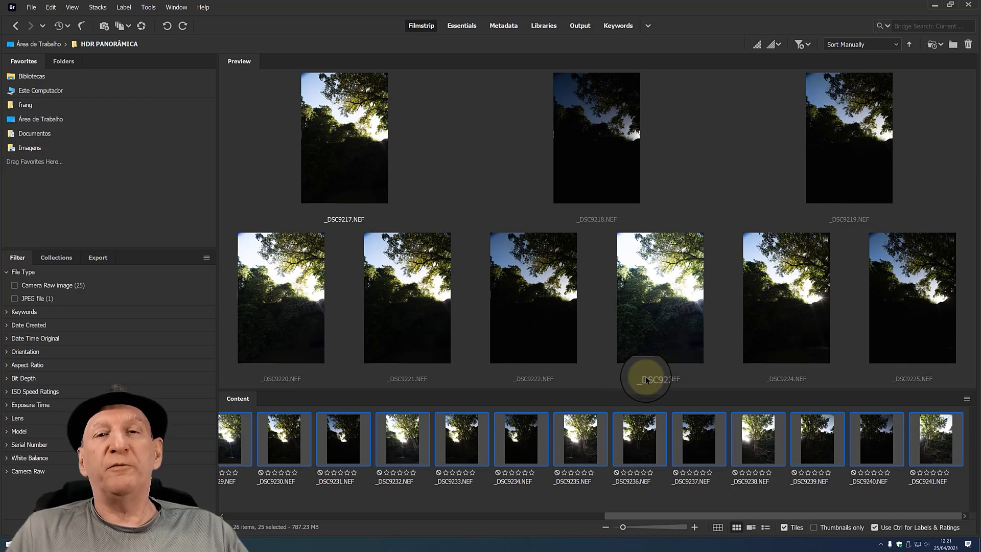
# Open the 25 selected raws in Camera Raw and collapse the Basic and Optics panels.
pyautogui.doubleClick(321, 415)
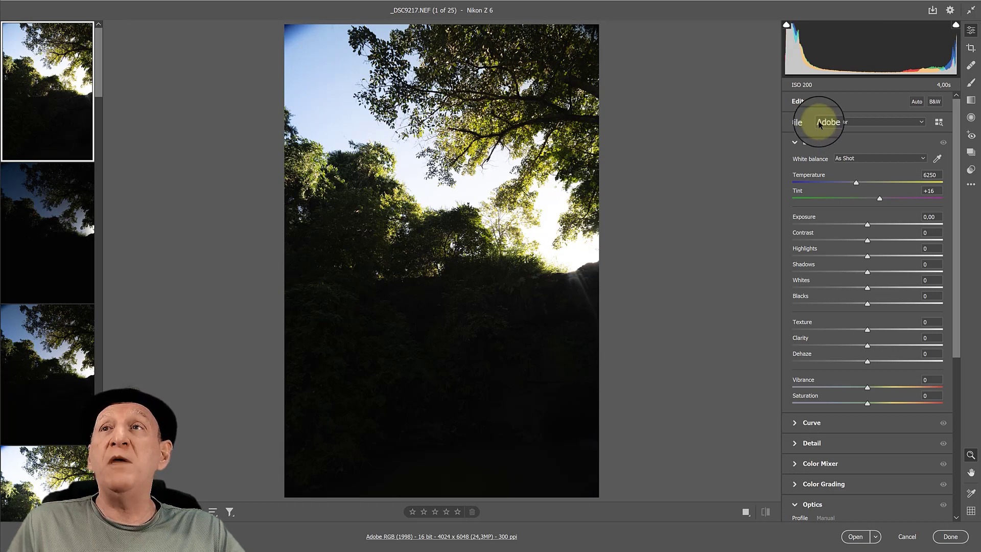
pyautogui.click(795, 142)
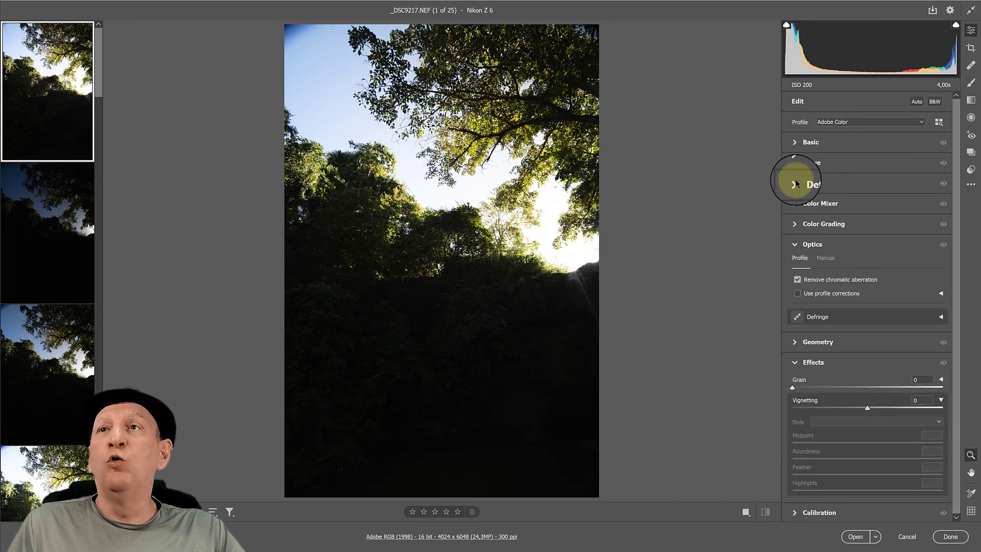
pyautogui.click(793, 244)
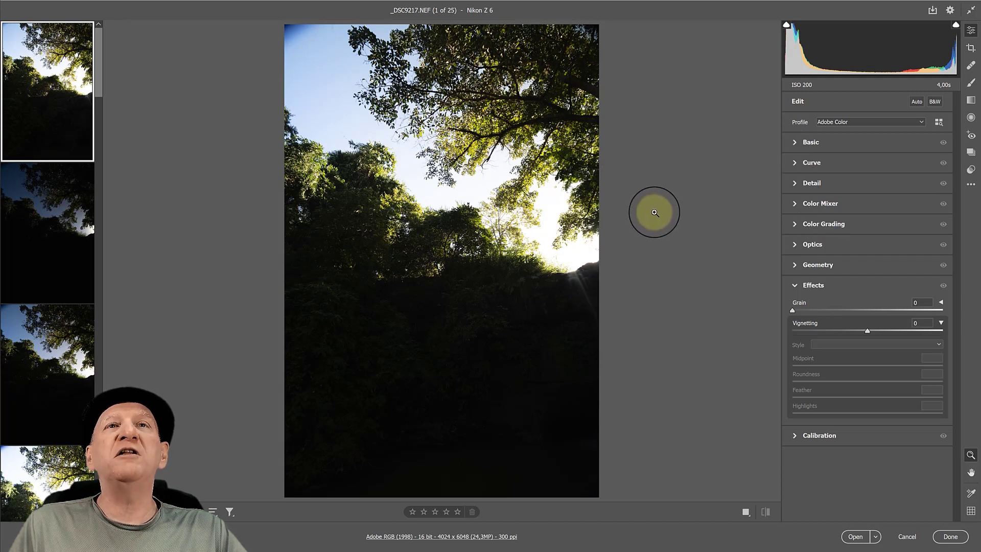
pyautogui.moveTo(47, 92)
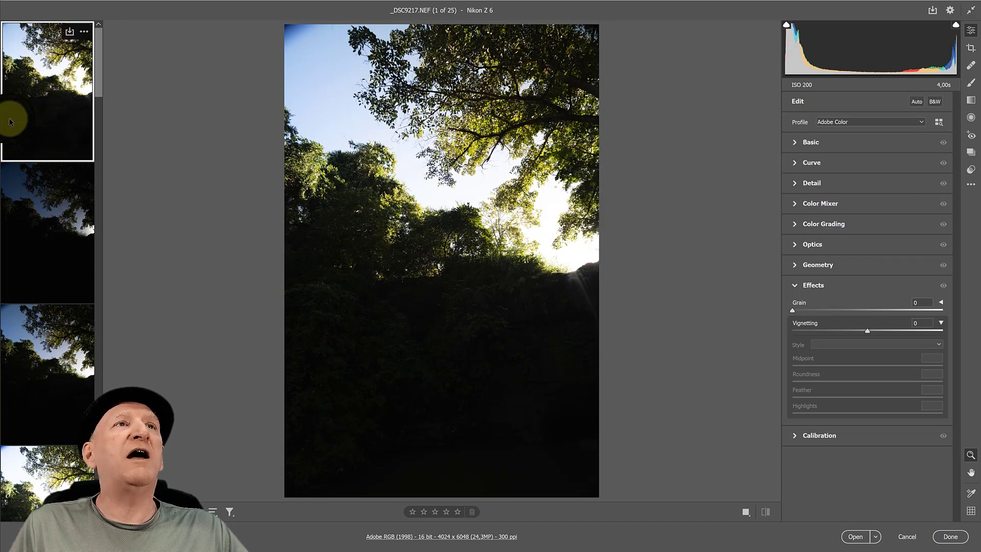
pyautogui.moveTo(102, 75)
pyautogui.mouseDown()
pyautogui.moveTo(114, 290)
pyautogui.moveTo(105, 60)
pyautogui.mouseUp()
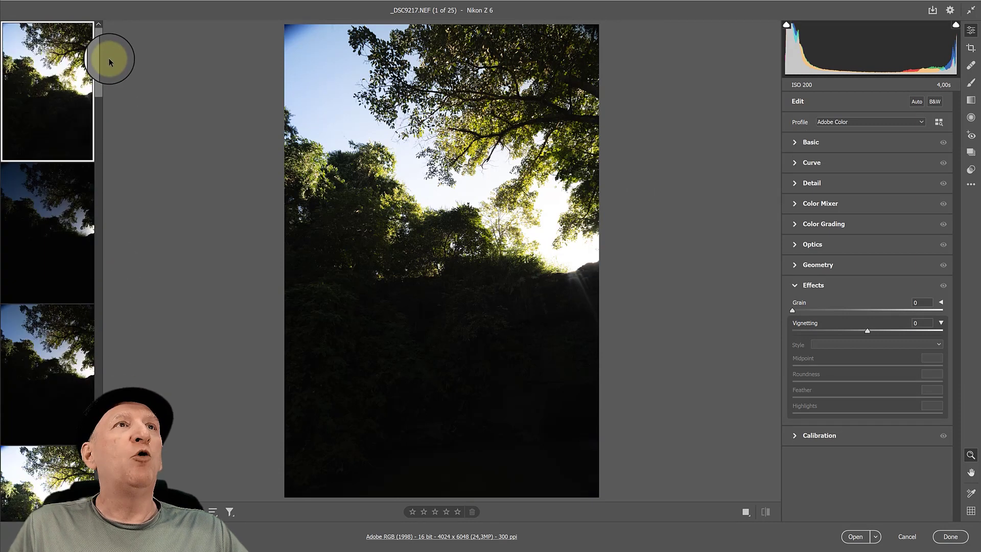
# Merge all 25 filmstrip images to an HDR panorama without lens profile corrections.
pyautogui.hotkey('ctrl', 'a')
pyautogui.rightClick(54, 94)
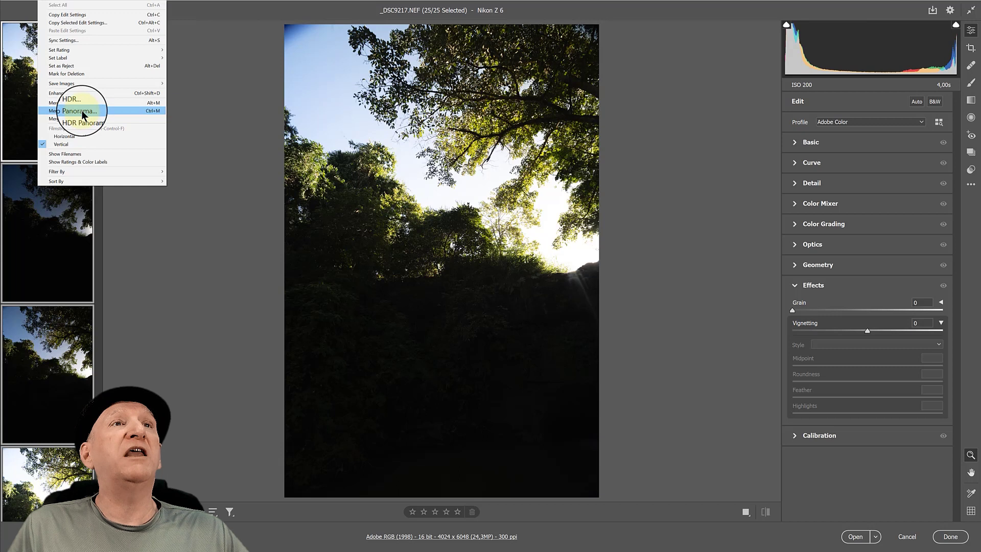
pyautogui.click(81, 118)
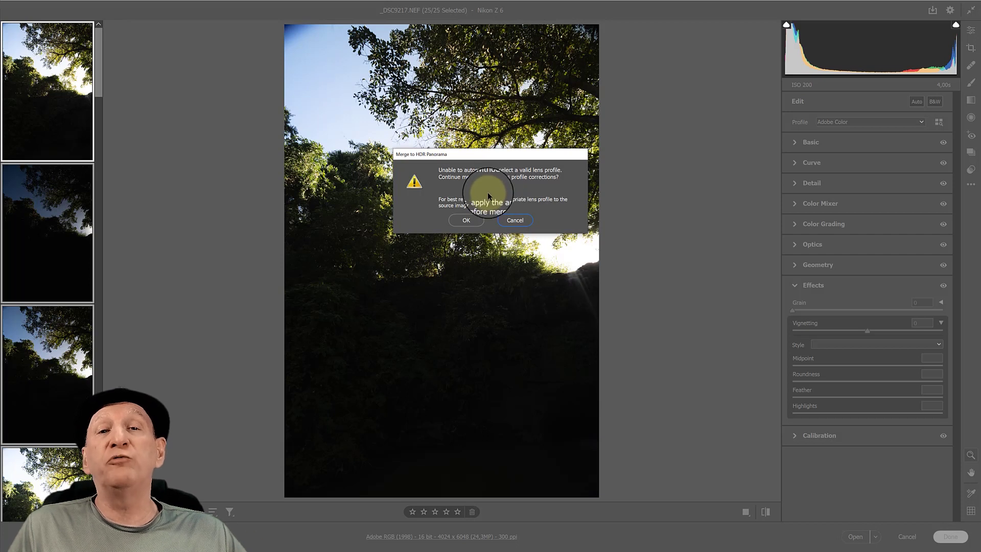
pyautogui.click(467, 220)
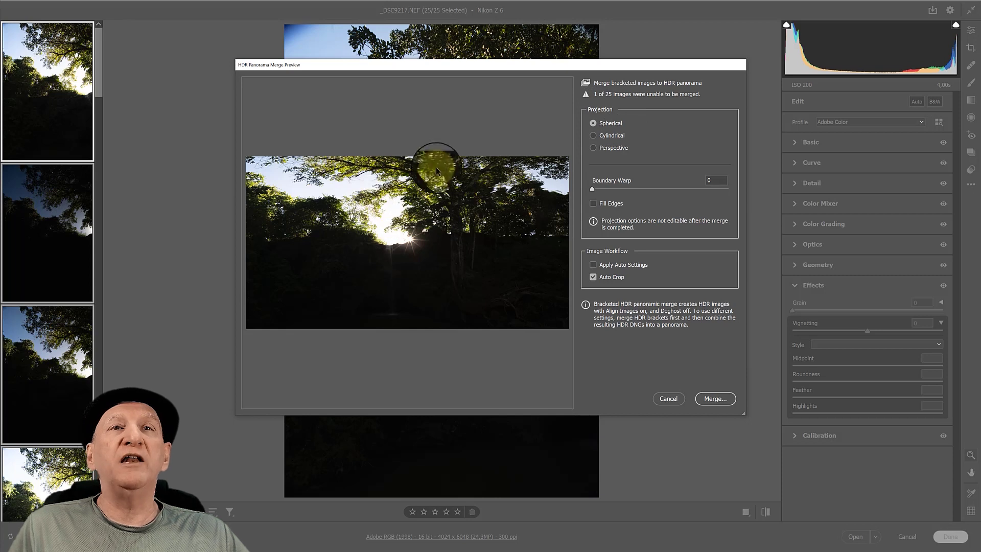
# Switch the HDR panorama preview to Cylindrical projection.
pyautogui.click(593, 136)
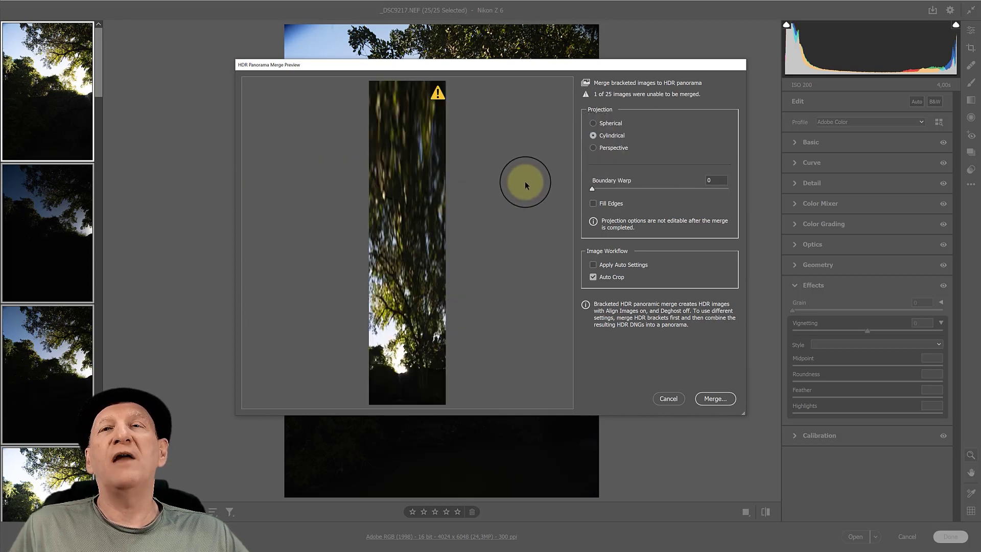
# Try Perspective projection, dismiss the merge error, and return to Spherical.
pyautogui.click(593, 148)
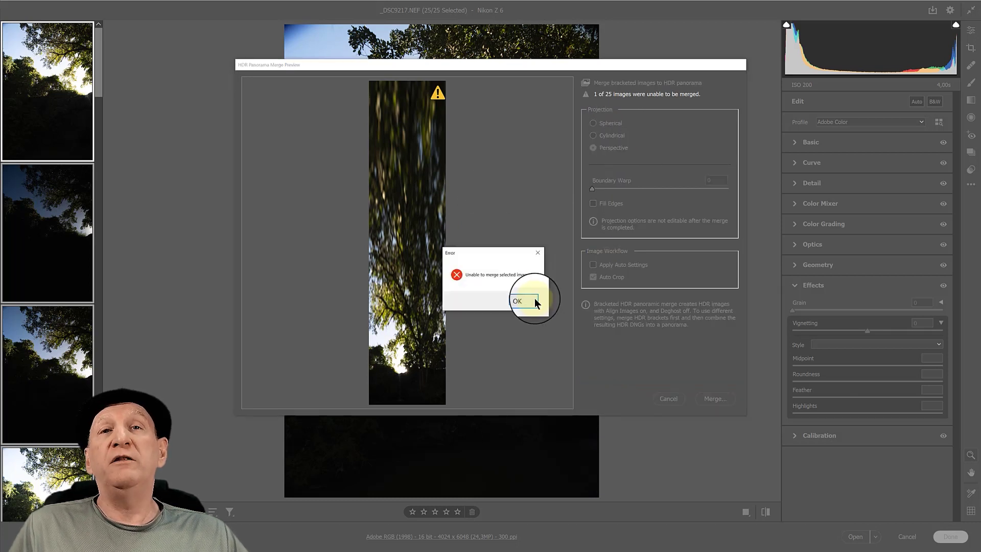
pyautogui.click(533, 300)
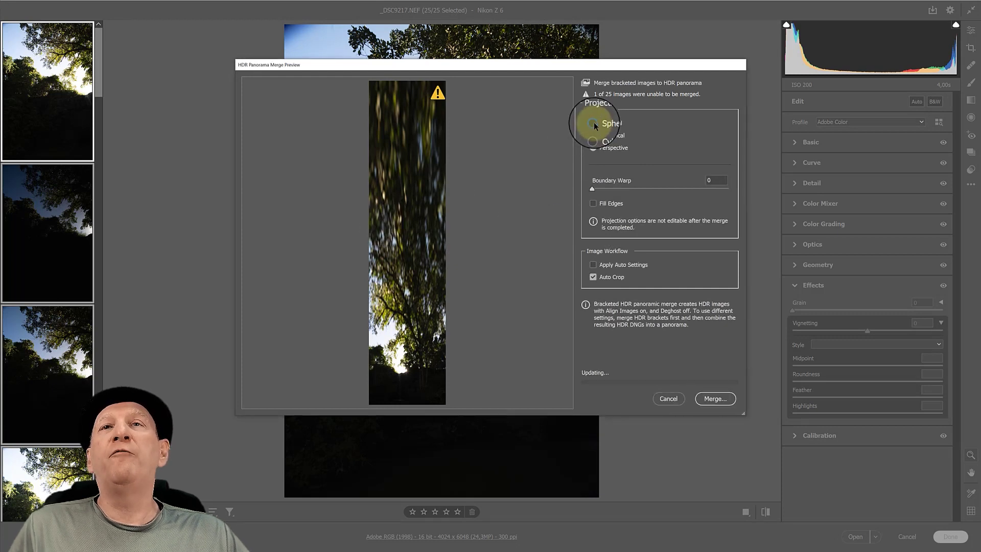
pyautogui.click(592, 123)
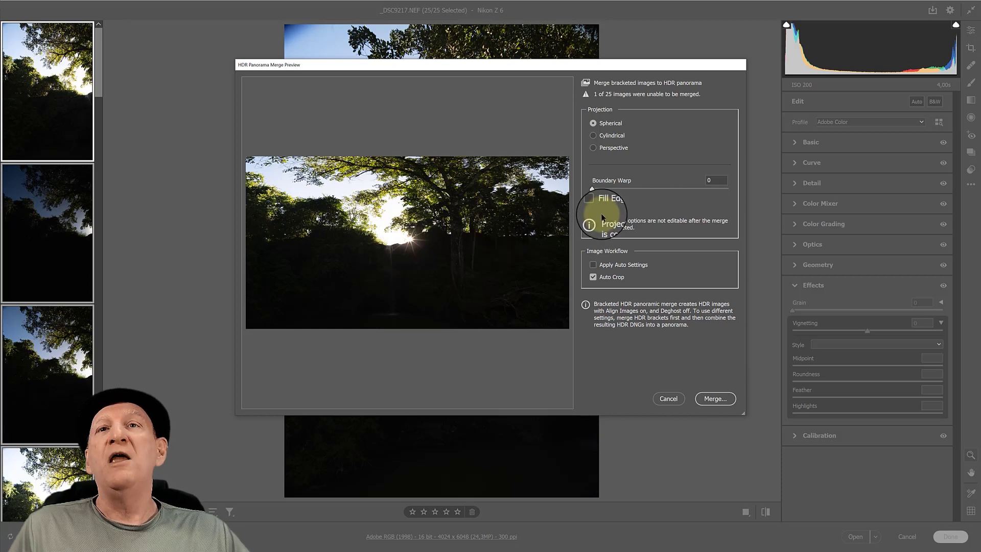
# Test Auto Crop and Boundary Warp 100, settle Boundary Warp at 0, and merge.
pyautogui.click(592, 277)
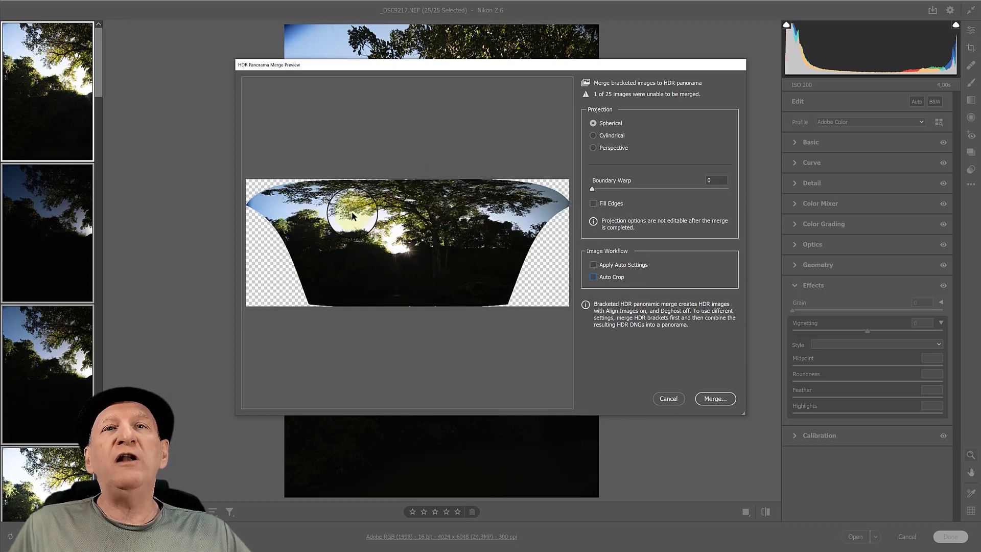
pyautogui.click(592, 189)
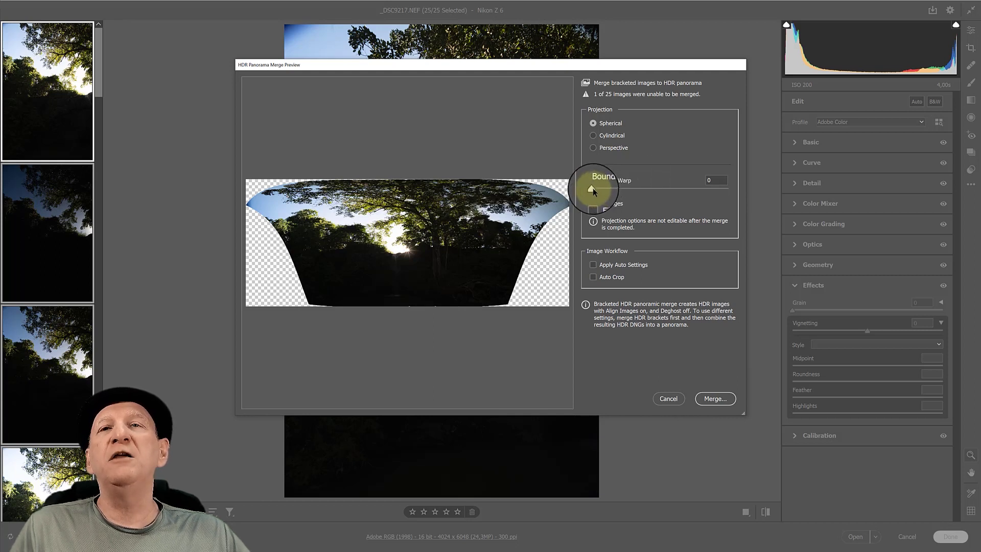
pyautogui.moveTo(593, 188); pyautogui.dragTo(793, 183)
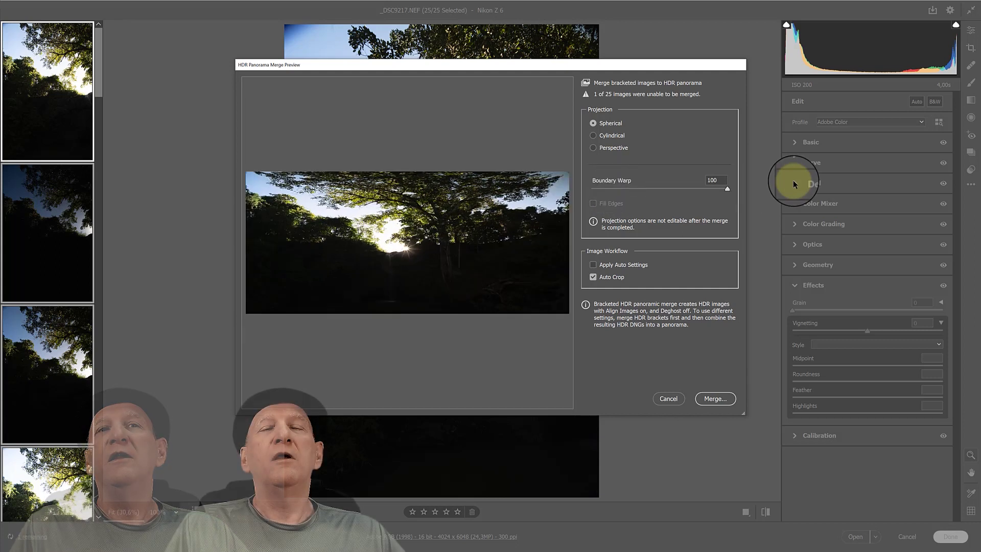
pyautogui.moveTo(793, 183); pyautogui.dragTo(531, 194)
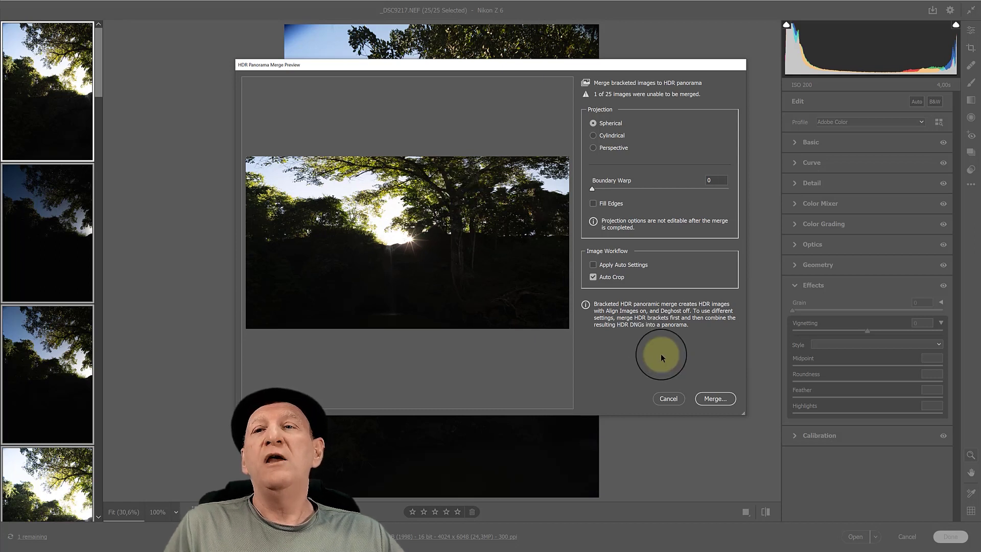
pyautogui.click(715, 401)
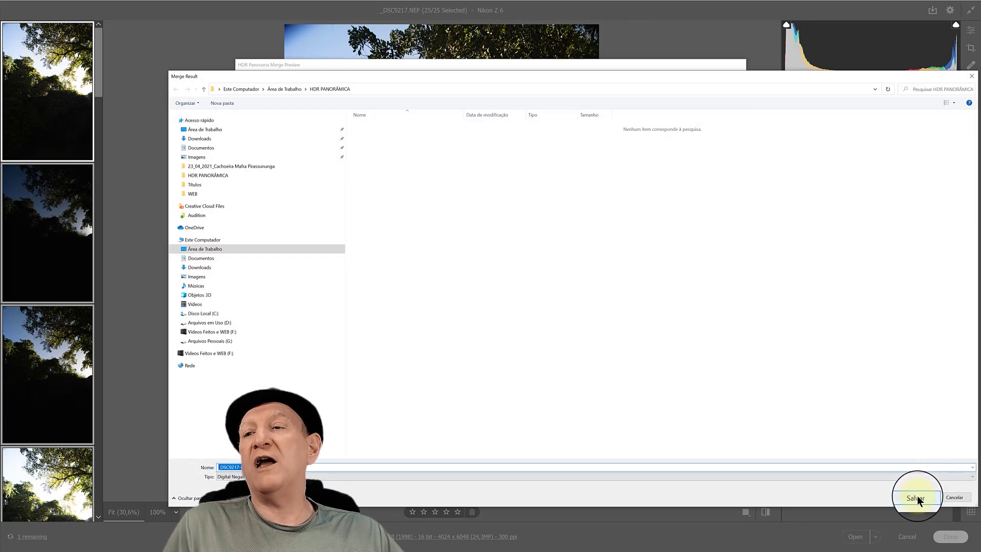
# Save the merged panorama and show _DSC9217-HDR-Pano.dng in the preview.
pyautogui.click(912, 495)
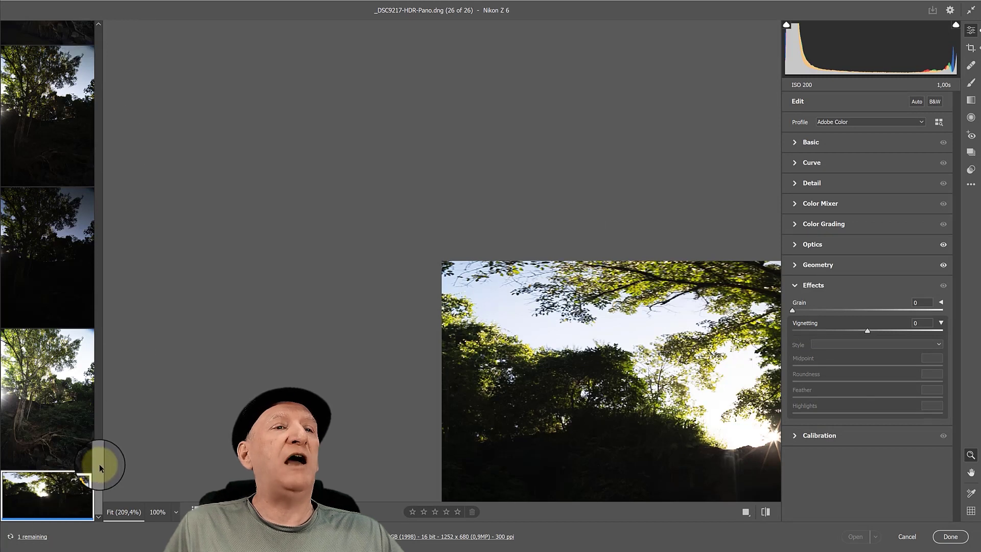
pyautogui.moveTo(98, 452)
pyautogui.mouseDown()
pyautogui.moveTo(78, 48)
pyautogui.moveTo(114, 353)
pyautogui.moveTo(60, 478)
pyautogui.moveTo(99, 413)
pyautogui.moveTo(102, 452)
pyautogui.mouseUp()
pyautogui.click(78, 488)
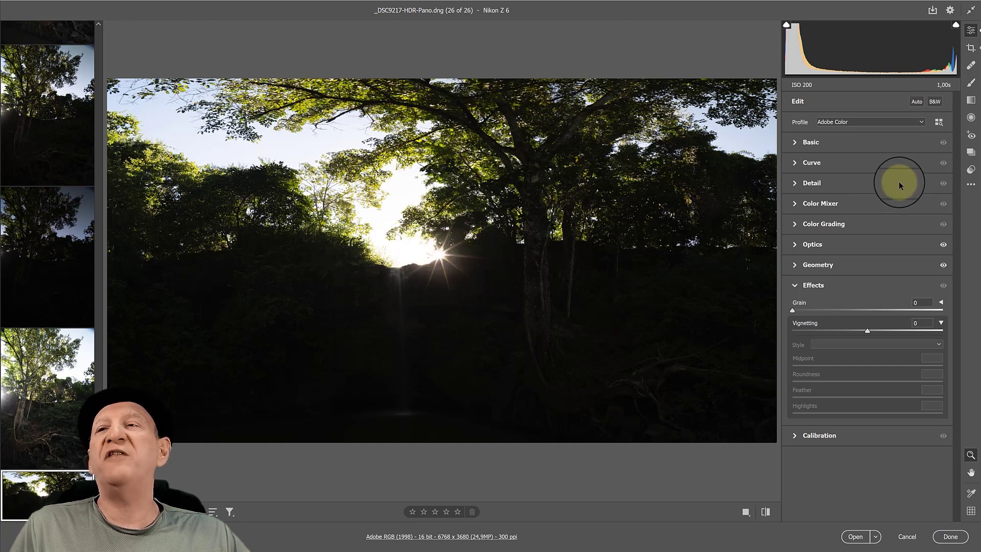
# Tone the panorama: Shadows +100, Highlights -97, Exposure +1.00, Whites +47, Blacks +5.
pyautogui.click(794, 141)
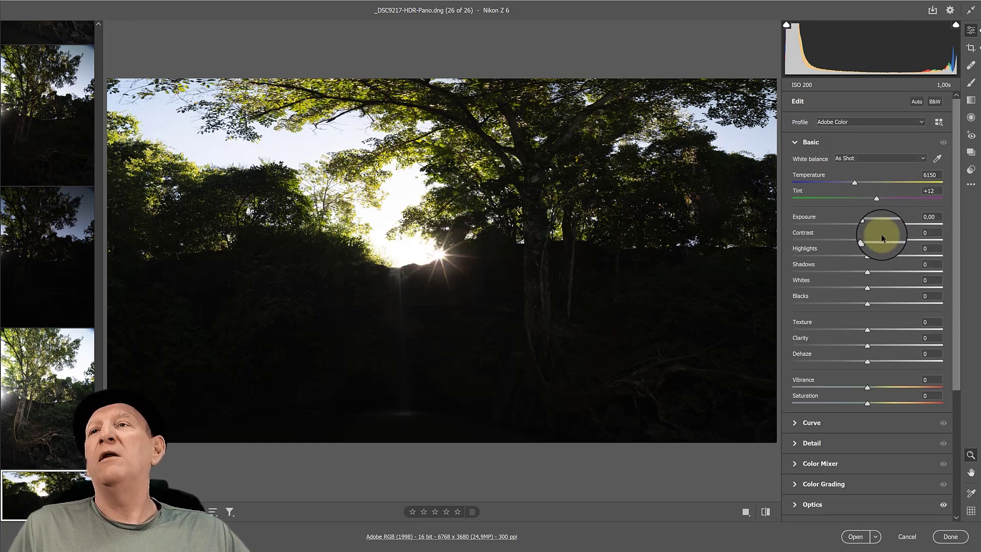
pyautogui.moveTo(871, 271); pyautogui.dragTo(868, 272)
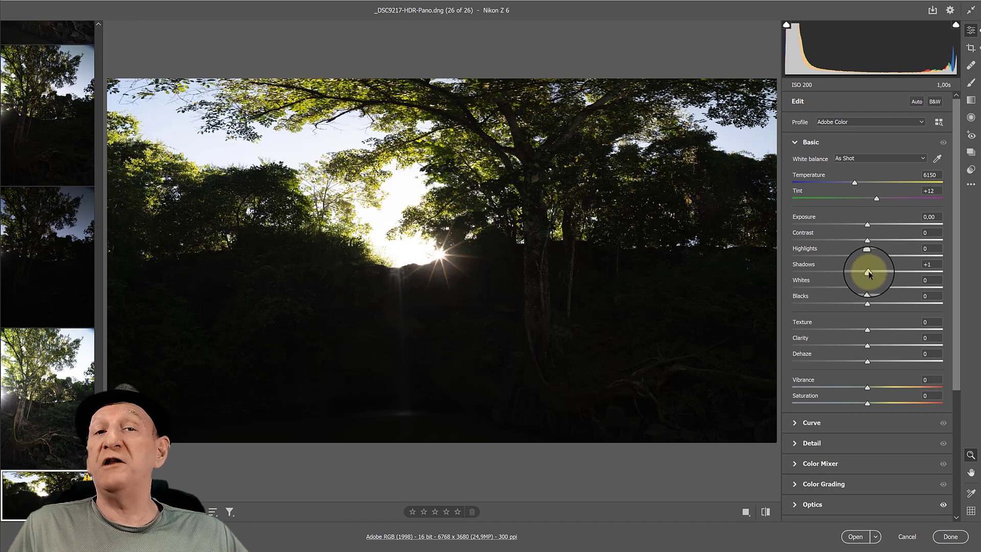
pyautogui.moveTo(868, 273); pyautogui.dragTo(948, 264)
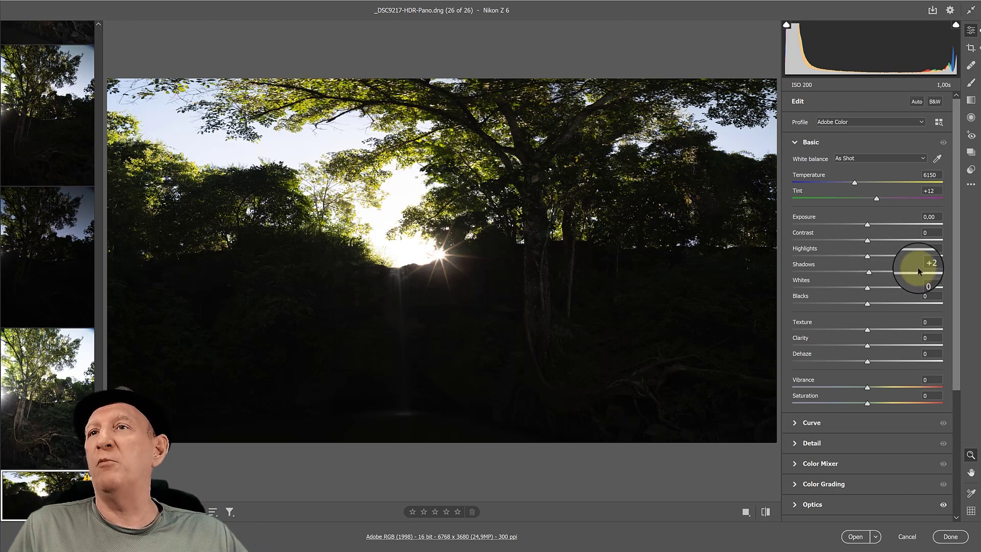
pyautogui.moveTo(868, 257); pyautogui.dragTo(798, 253)
pyautogui.moveTo(868, 224); pyautogui.dragTo(884, 233)
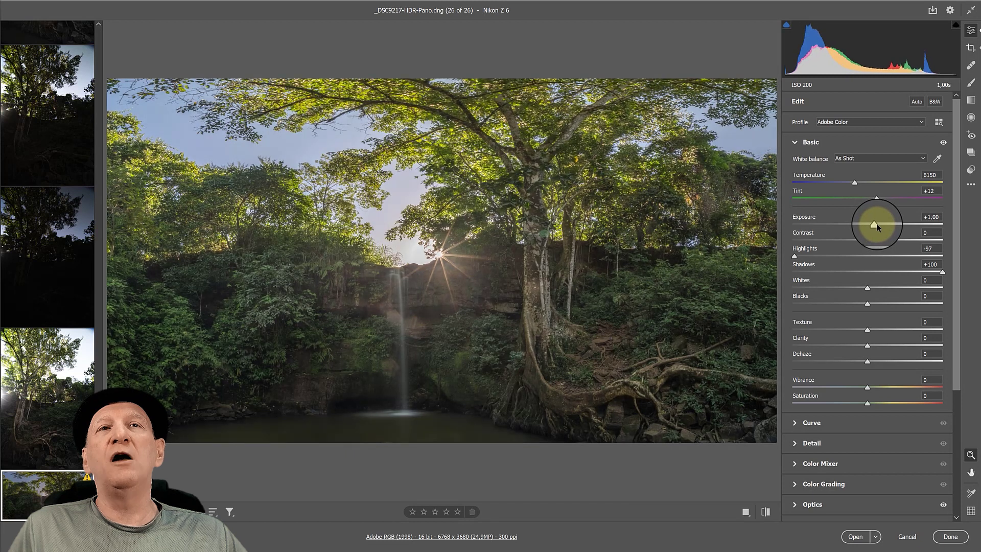
pyautogui.moveTo(866, 288)
pyautogui.mouseDown()
pyautogui.moveTo(905, 287)
pyautogui.moveTo(875, 288)
pyautogui.mouseUp()
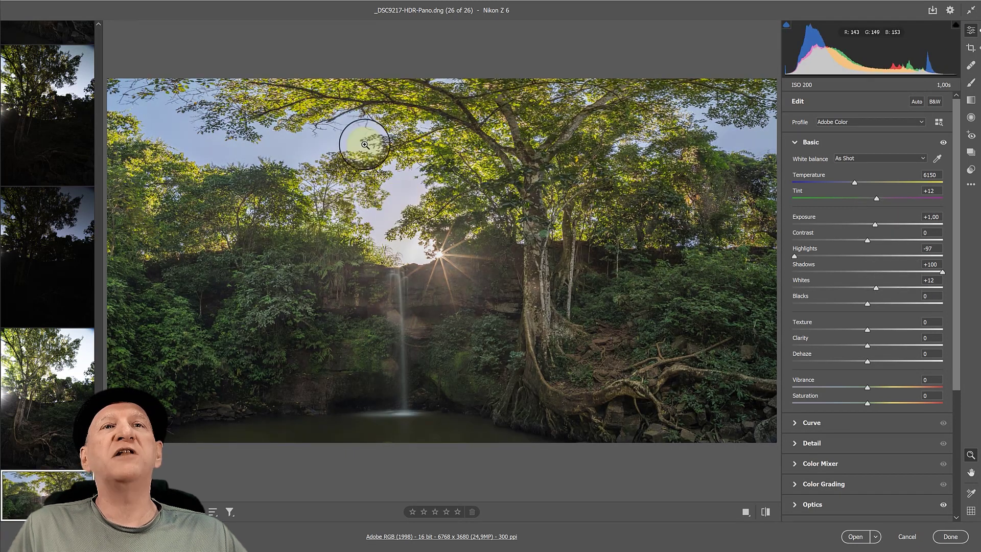
pyautogui.moveTo(877, 287); pyautogui.dragTo(905, 286)
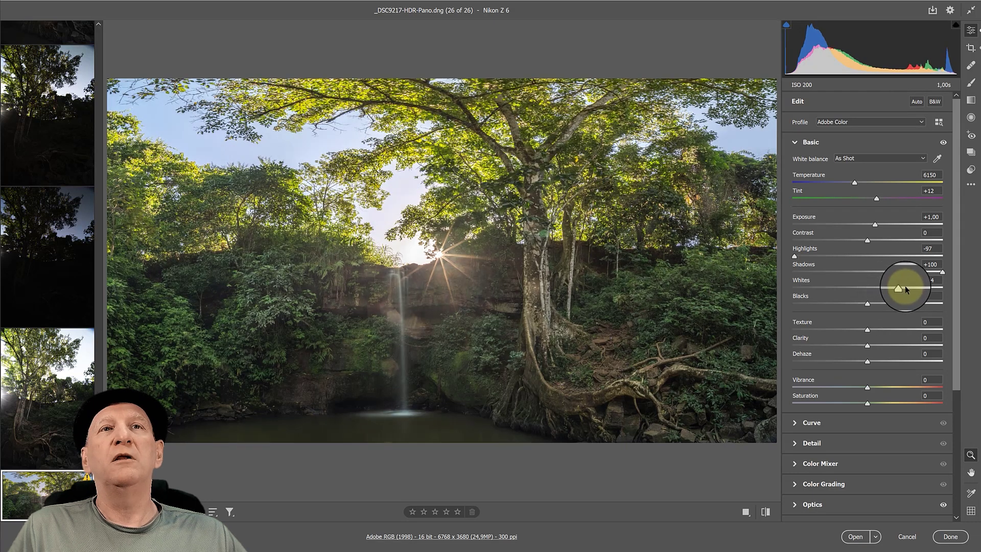
pyautogui.moveTo(864, 305)
pyautogui.mouseDown()
pyautogui.moveTo(766, 316)
pyautogui.moveTo(887, 305)
pyautogui.moveTo(871, 305)
pyautogui.mouseUp()
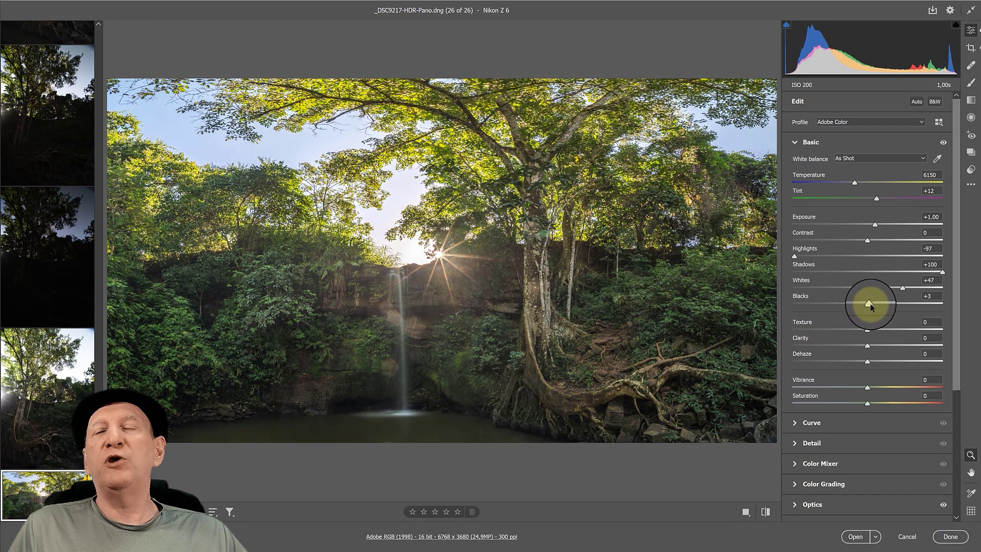
pyautogui.moveTo(872, 305)
pyautogui.mouseDown()
pyautogui.moveTo(850, 305)
pyautogui.moveTo(876, 306)
pyautogui.moveTo(884, 390)
pyautogui.mouseUp()
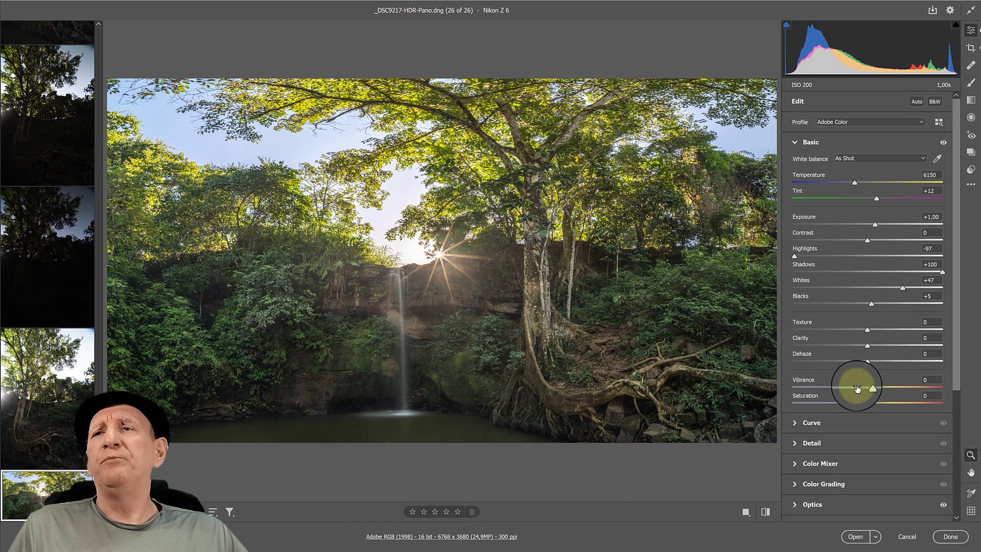
# Set Vibrance to +23 and Exposure to +1.15 after testing a brighter value.
pyautogui.click(884, 388)
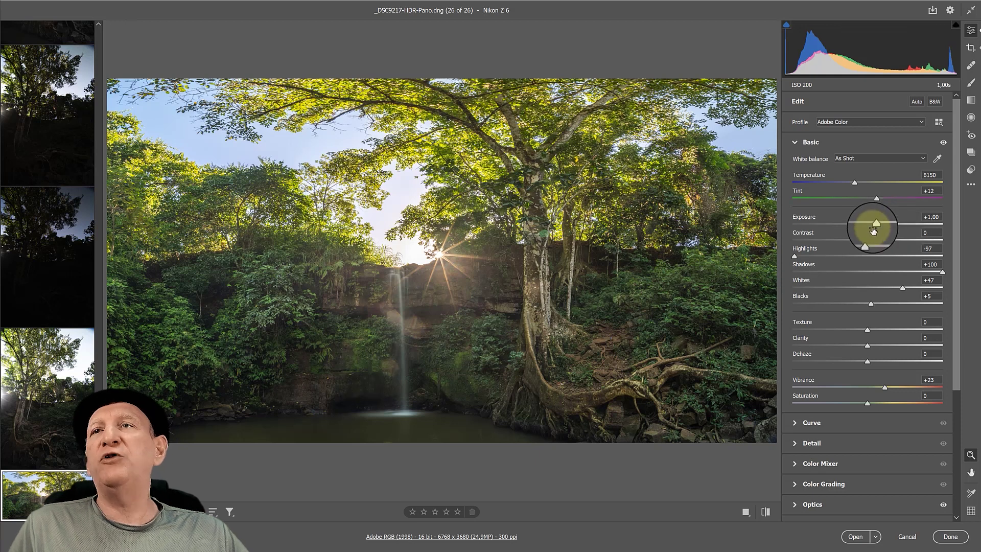
pyautogui.moveTo(876, 226); pyautogui.dragTo(884, 226)
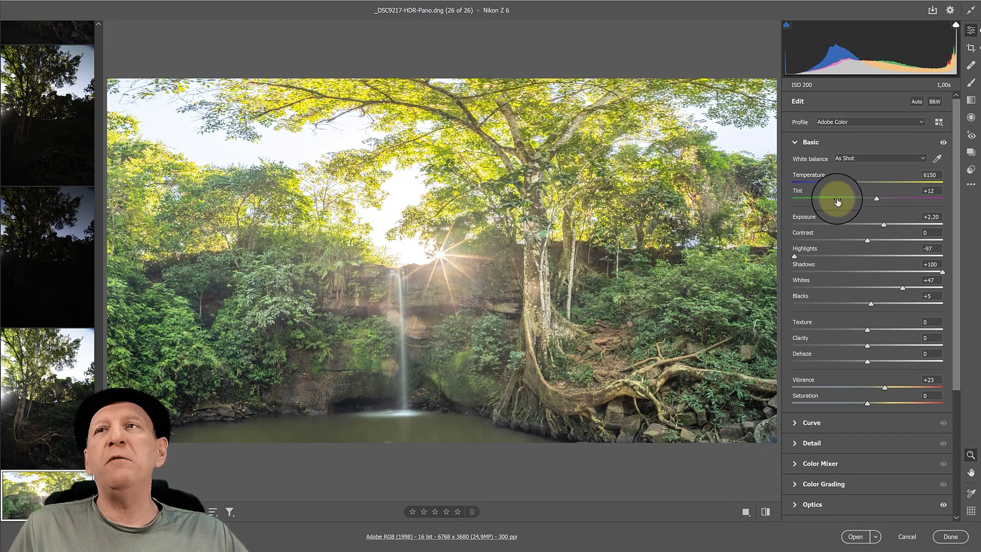
pyautogui.moveTo(884, 225); pyautogui.dragTo(875, 224)
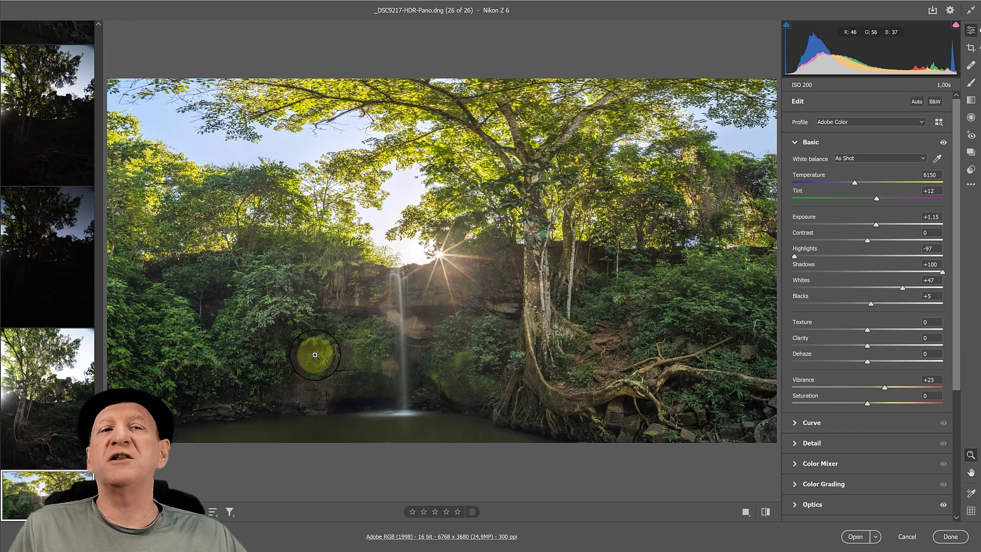
# Set up an Adjustment Brush with reset values, Exposure +1.65 and Shadows +59.
pyautogui.click(970, 83)
pyautogui.click(941, 253)
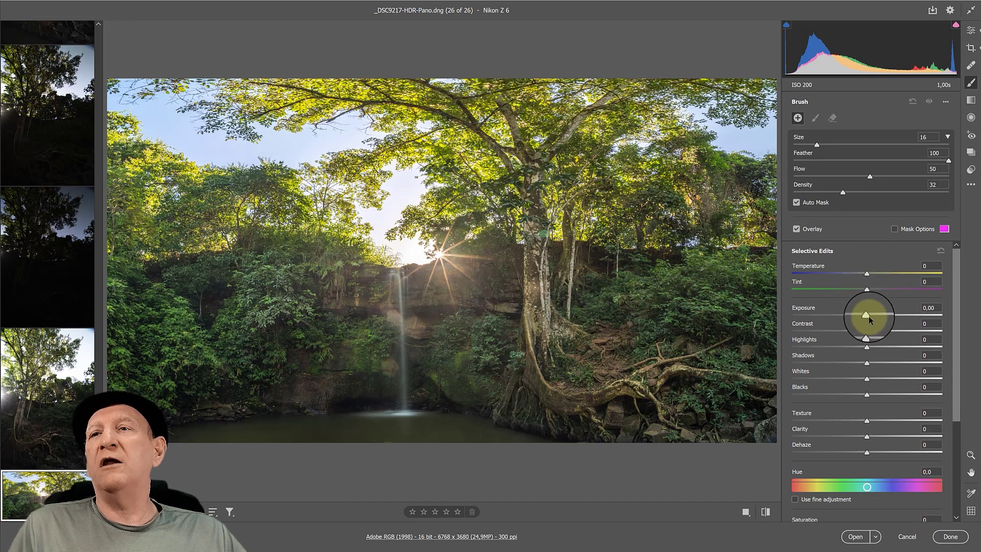
pyautogui.moveTo(871, 316); pyautogui.dragTo(894, 317)
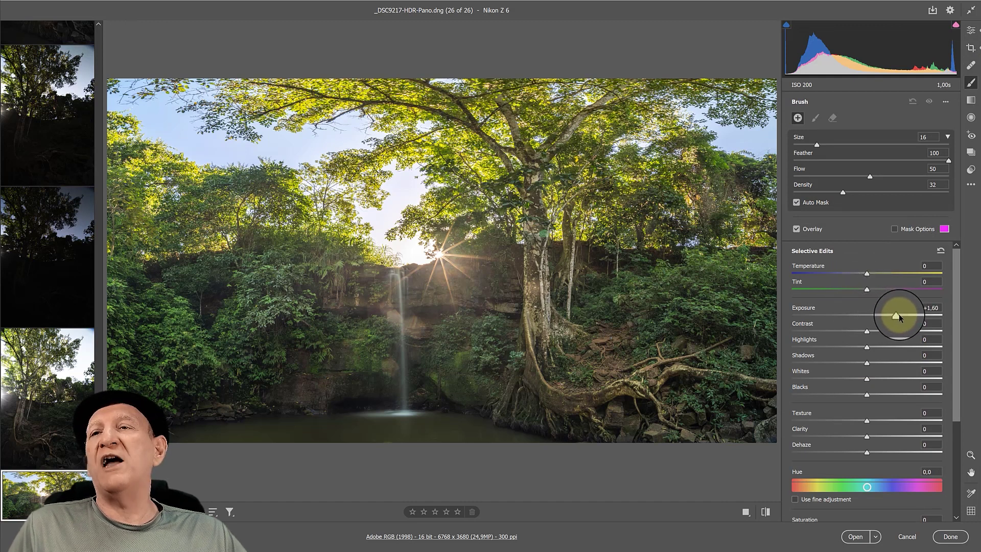
pyautogui.moveTo(899, 314); pyautogui.dragTo(899, 314)
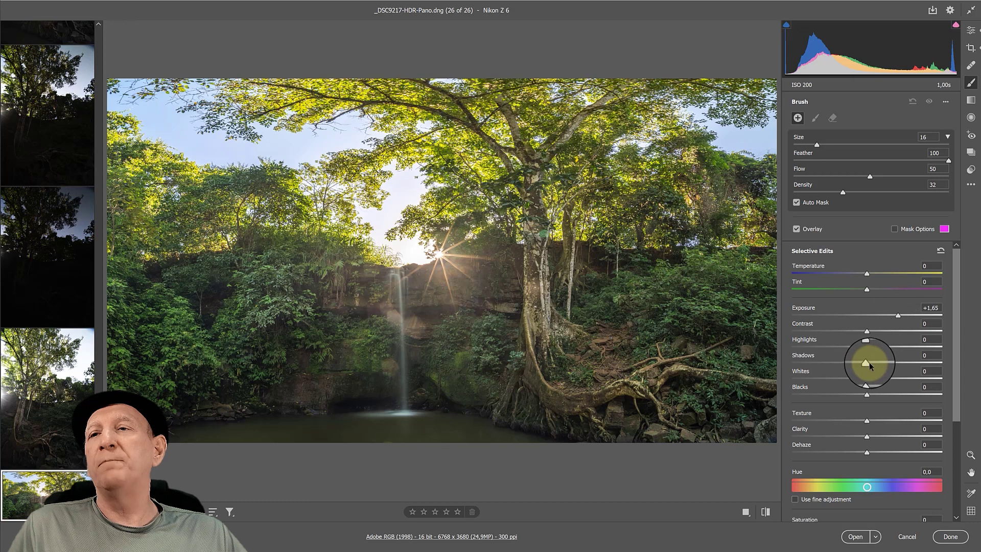
pyautogui.moveTo(869, 363); pyautogui.dragTo(910, 362)
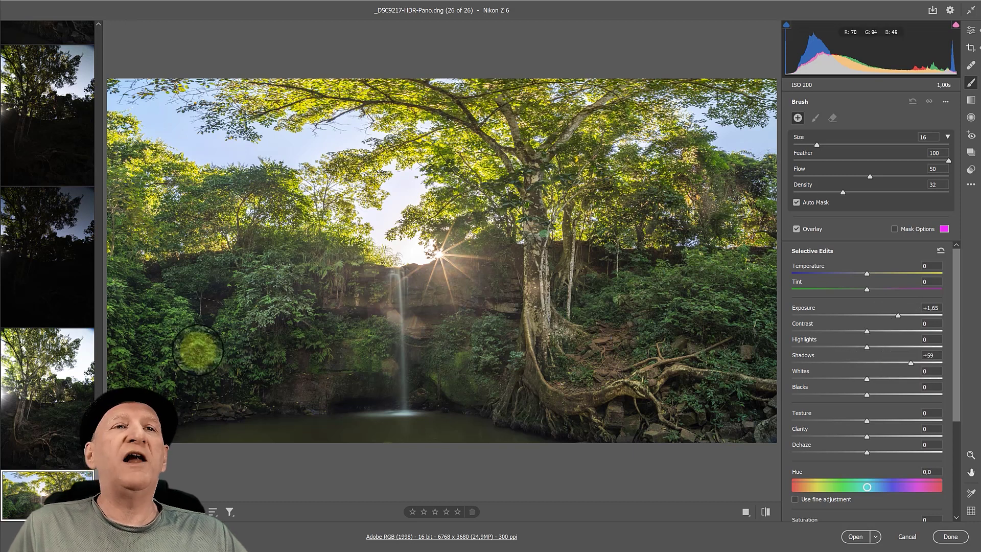
# Paint the brightening along the pool's left edge and over the left foliage.
pyautogui.moveTo(196, 410); pyautogui.dragTo(503, 415)
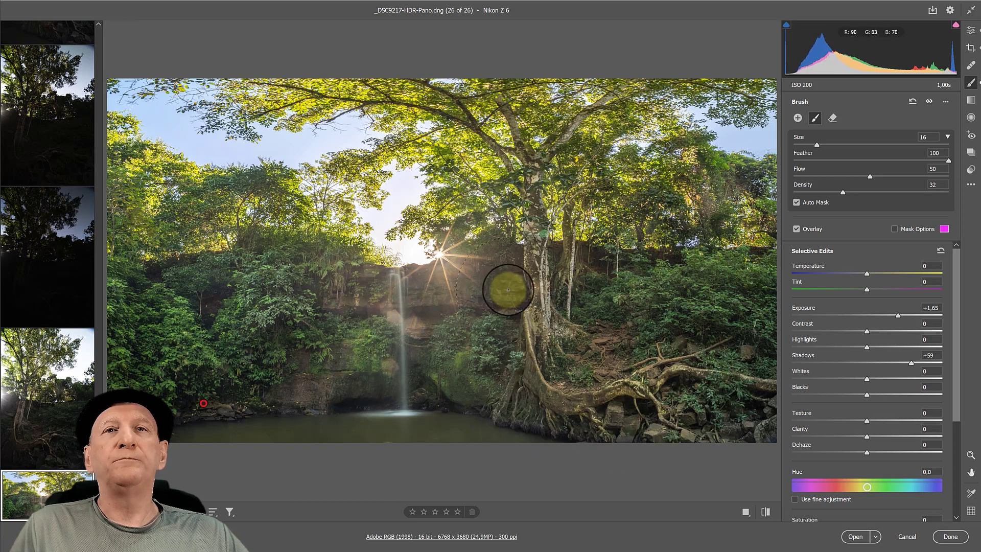
pyautogui.moveTo(203, 403); pyautogui.dragTo(149, 296)
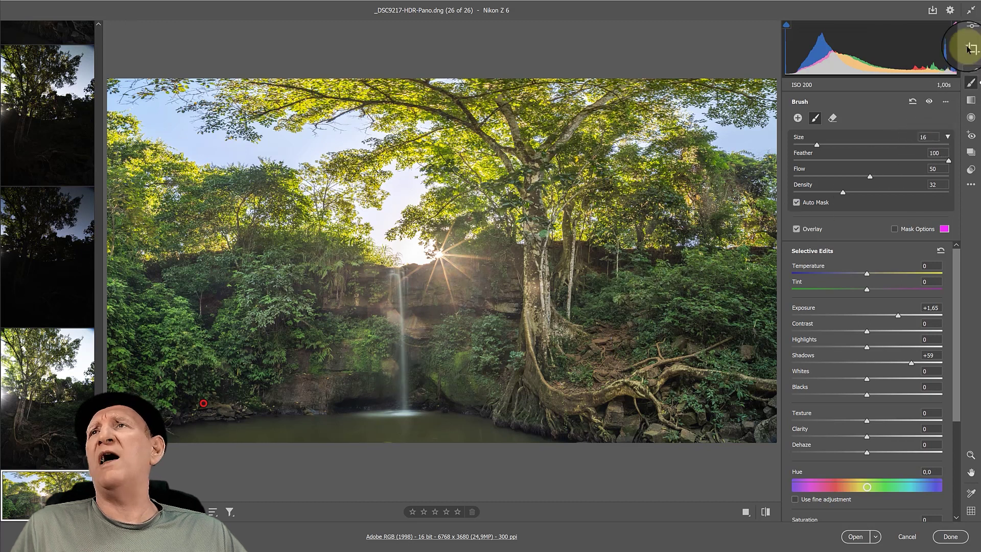
pyautogui.click(973, 81)
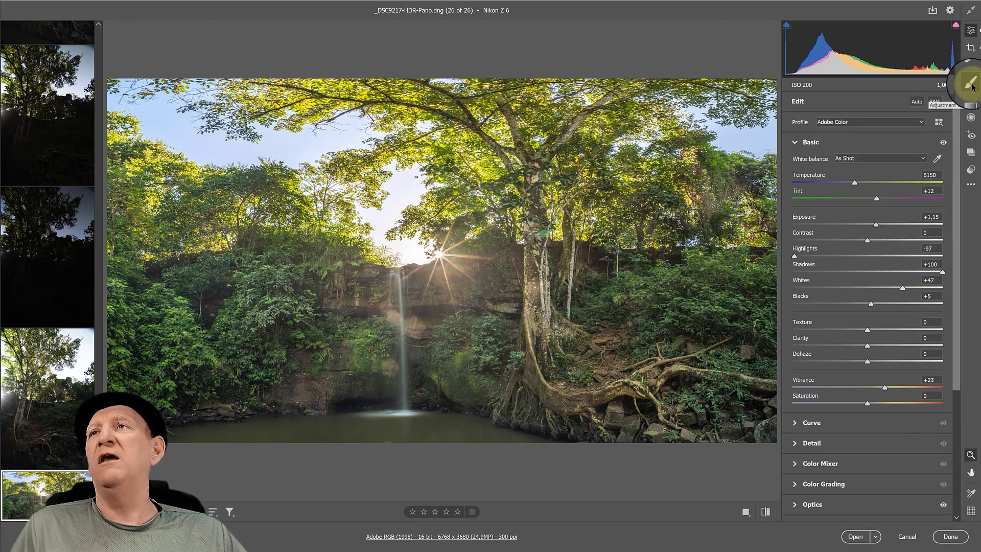
pyautogui.click(973, 82)
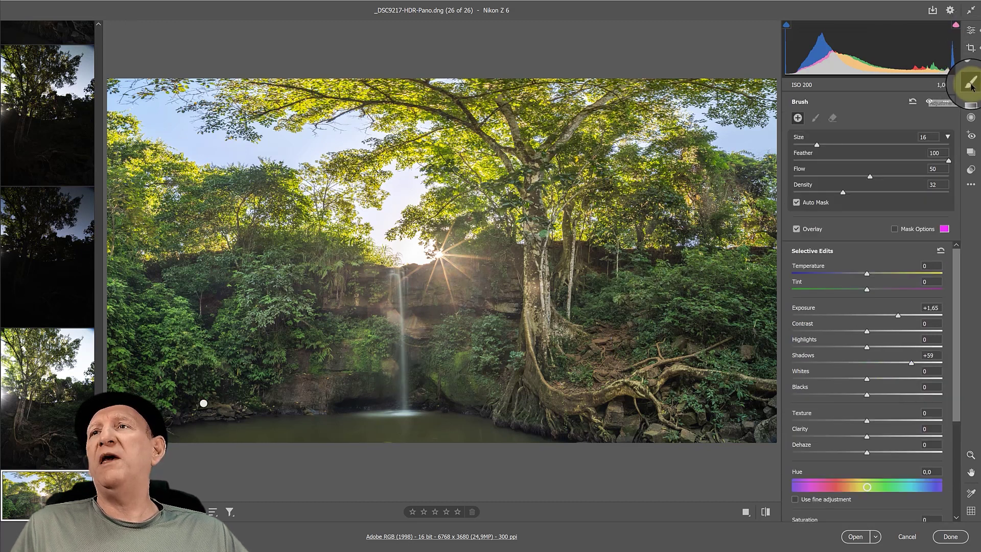
# Reset local values and set the new brush to Temperature -39 with a small exposure boost.
pyautogui.click(943, 253)
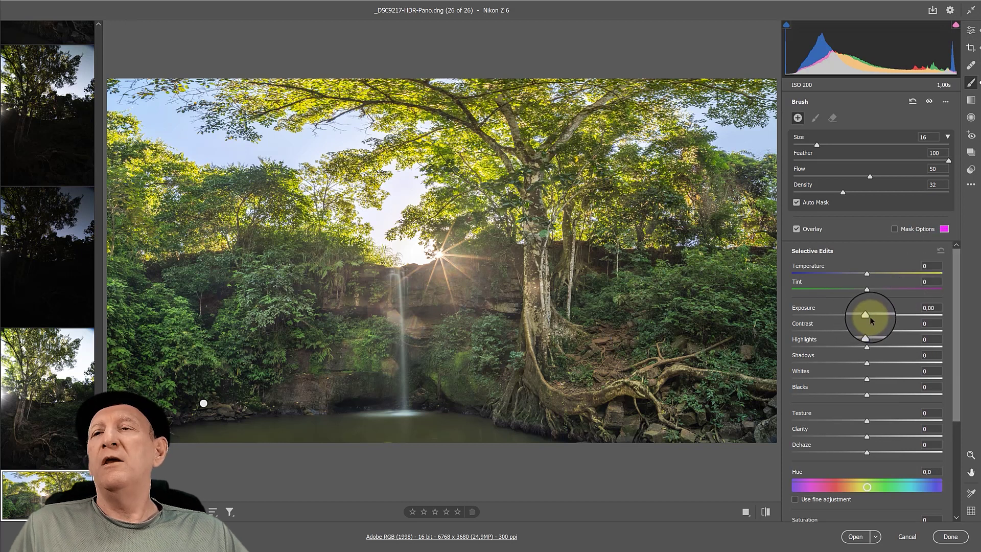
pyautogui.moveTo(867, 313); pyautogui.dragTo(876, 314)
pyautogui.moveTo(867, 274); pyautogui.dragTo(838, 274)
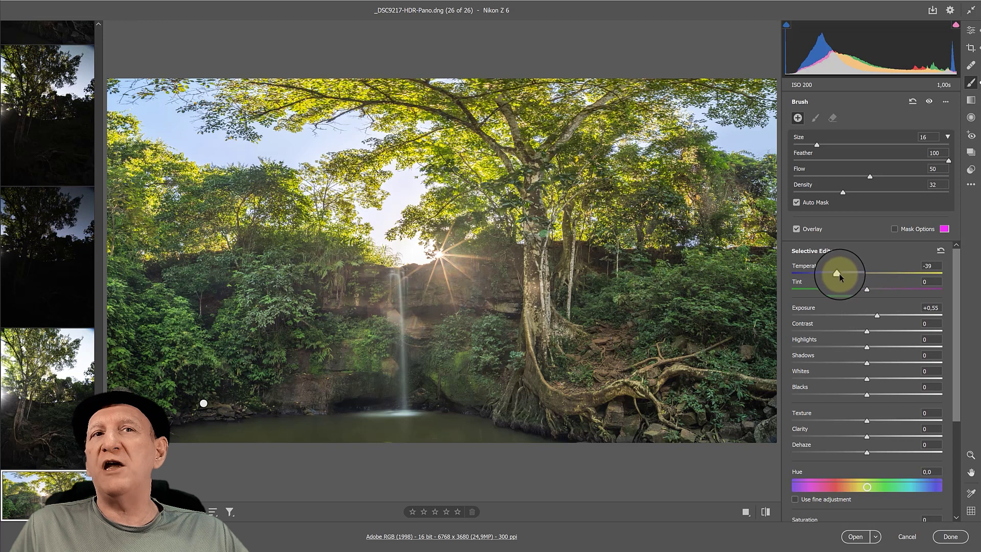
# Paint the mask down the waterfall and raise its Exposure to +1.55.
pyautogui.moveTo(494, 343); pyautogui.dragTo(496, 343)
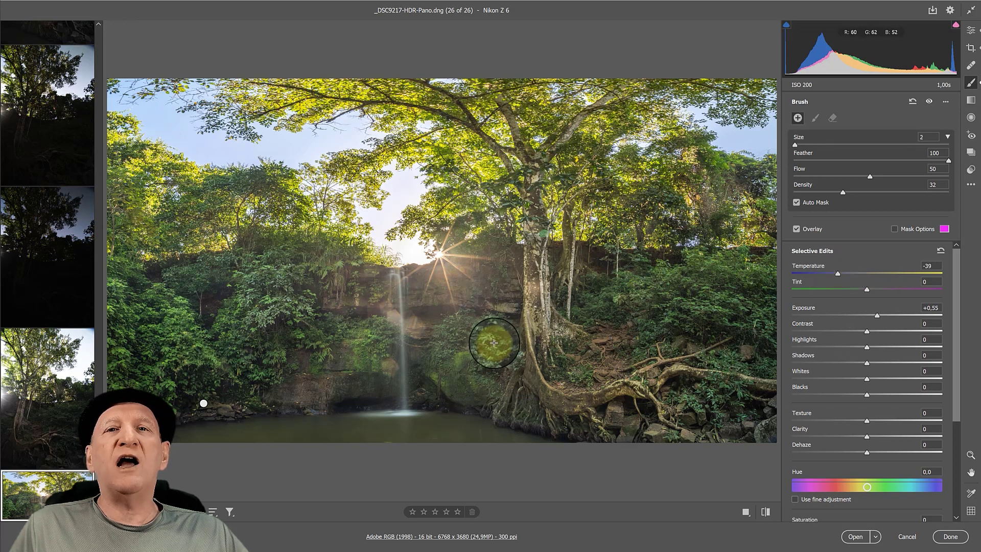
pyautogui.moveTo(400, 275); pyautogui.dragTo(400, 406)
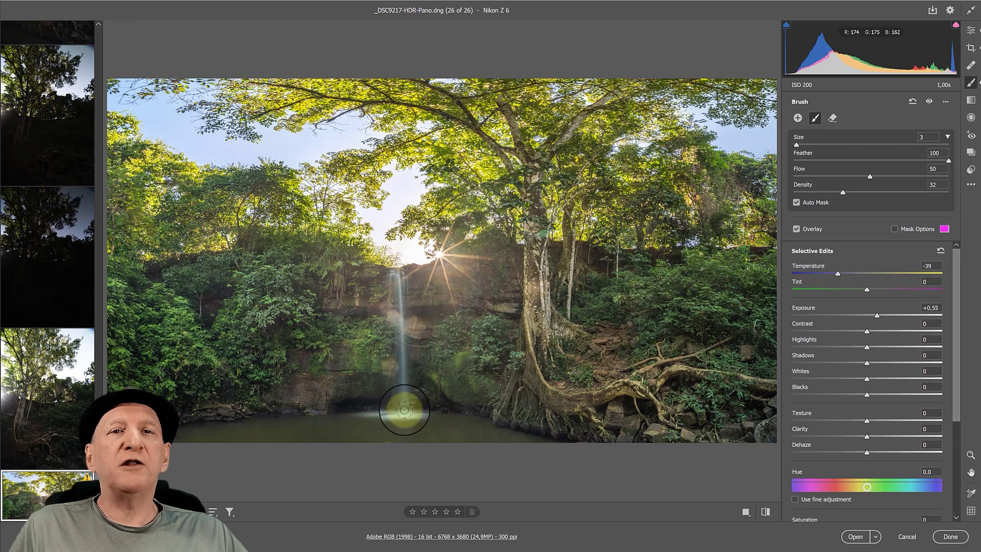
pyautogui.moveTo(407, 298); pyautogui.dragTo(394, 274)
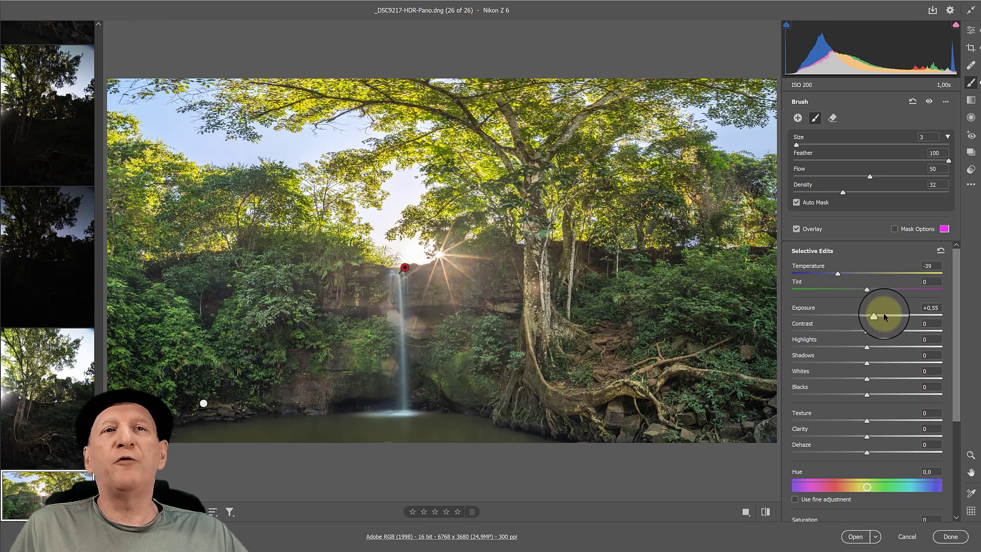
pyautogui.moveTo(882, 317); pyautogui.dragTo(899, 316)
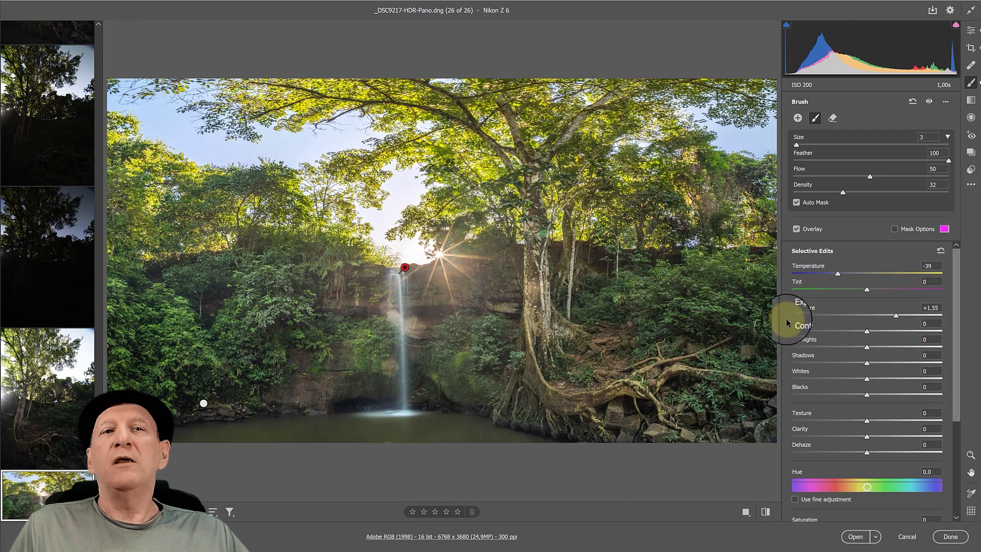
pyautogui.press(']')
pyautogui.press(']')
pyautogui.press(']')
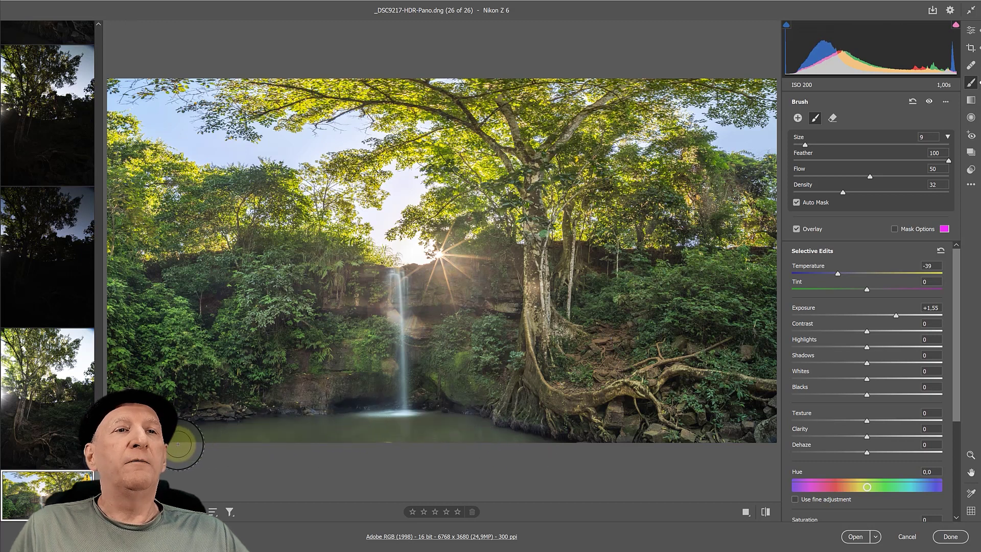
# Finish the brush edits, compare with the original, then return to Basic and open the panorama in Photoshop.
pyautogui.click(765, 513)
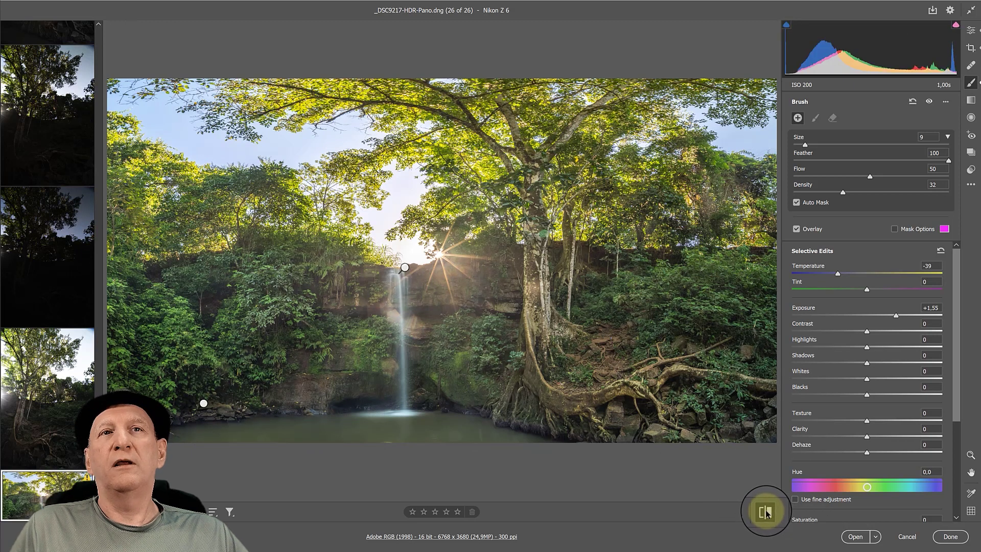
pyautogui.click(765, 513)
pyautogui.click(765, 512)
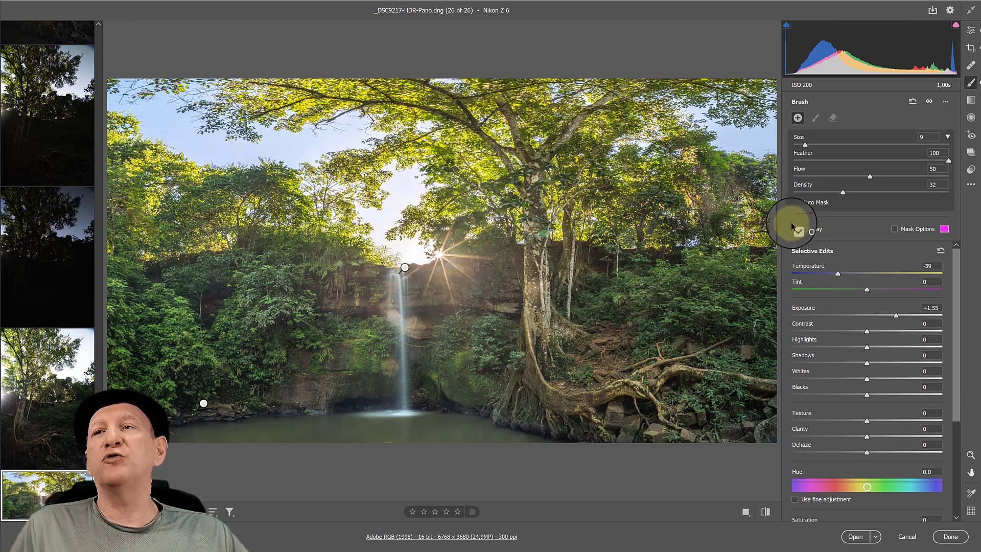
pyautogui.click(971, 30)
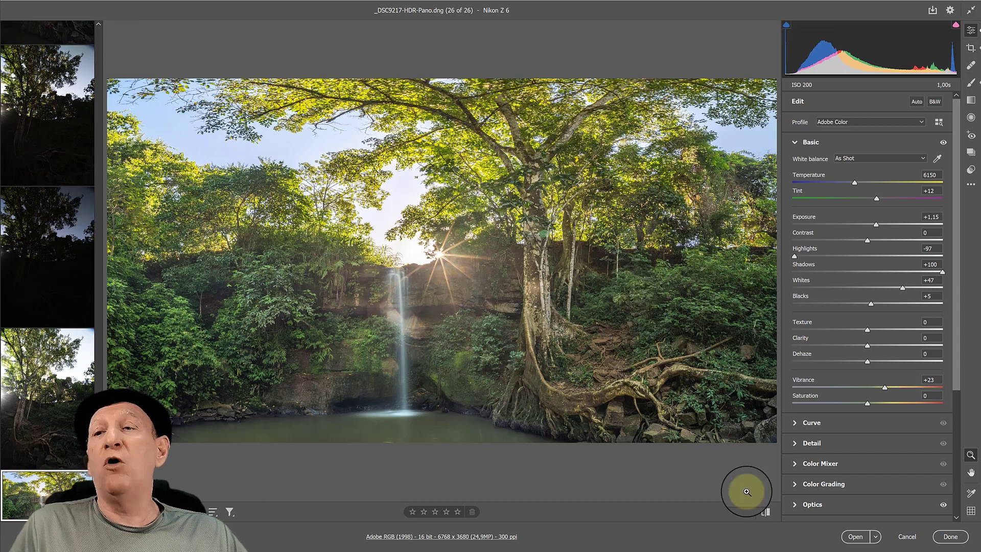
pyautogui.click(865, 541)
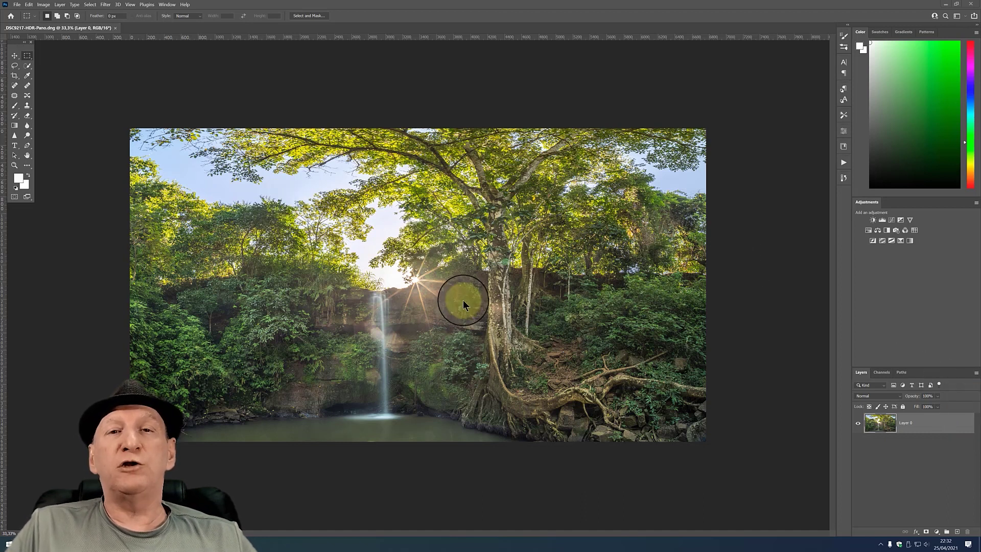
# Select the Crop tool so a crop frame surrounds the panorama.
pyautogui.click(14, 77)
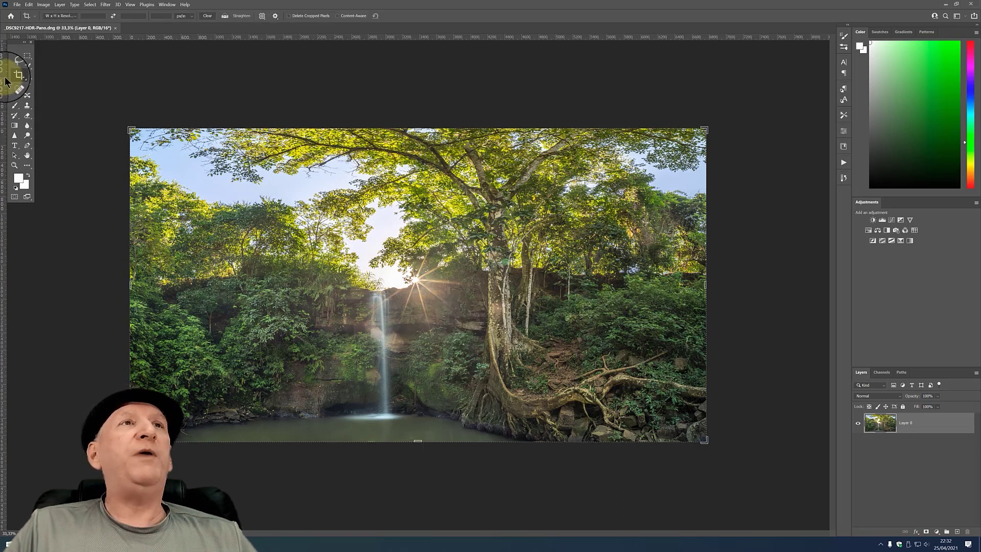
# Expand the crop above the panorama's top edge, commit it, and select Layer 0.
pyautogui.moveTo(412, 129); pyautogui.dragTo(412, 110)
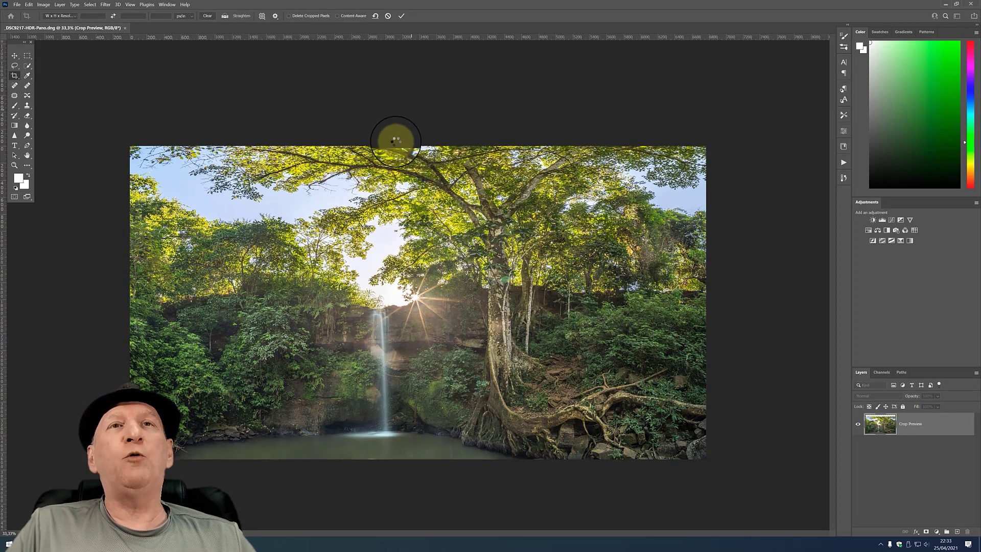
pyautogui.press('Return')
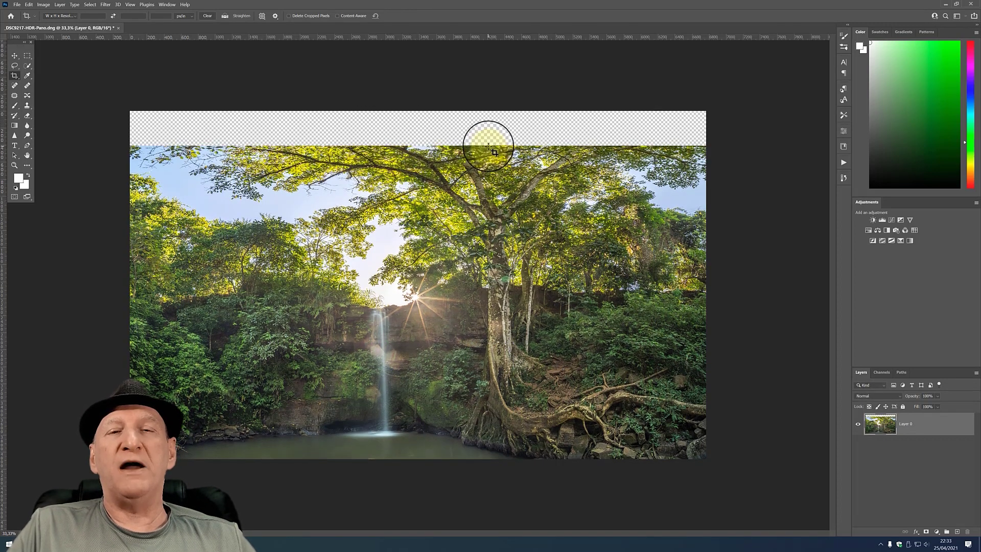
pyautogui.click(931, 426)
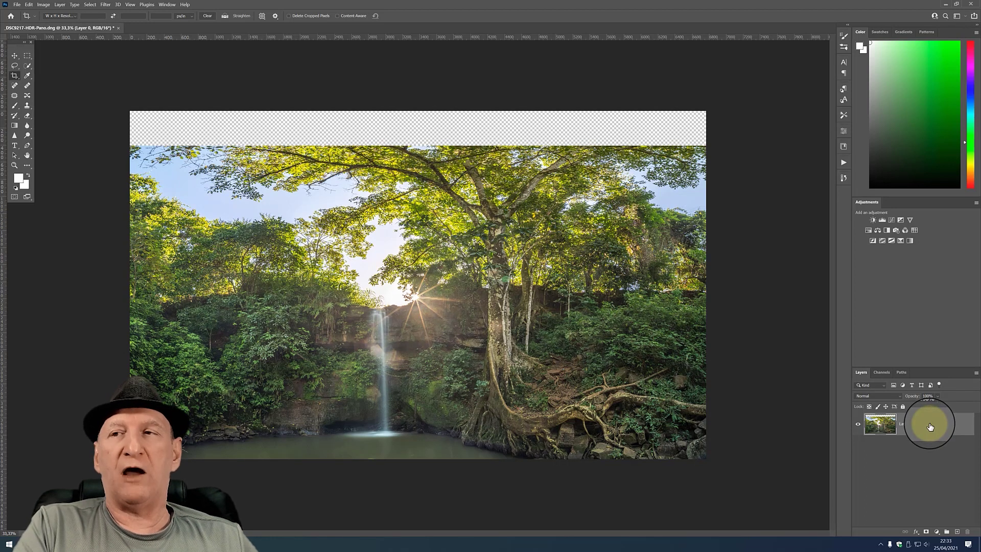
# Duplicate Layer 0, convert the copy to a smart object, and start Free Transform (Ctrl+T).
pyautogui.hotkey('ctrl', 'j')
pyautogui.press('m')
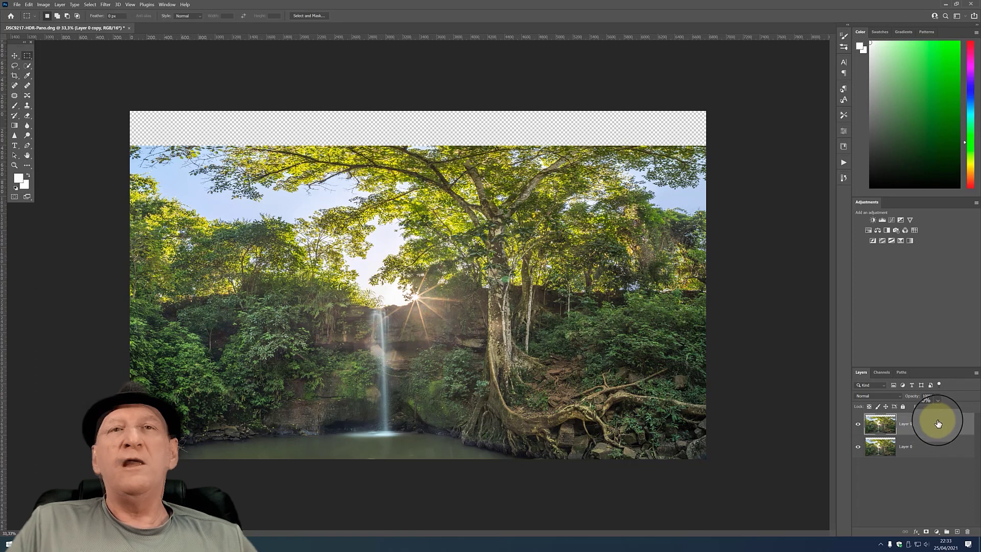
pyautogui.rightClick(887, 429)
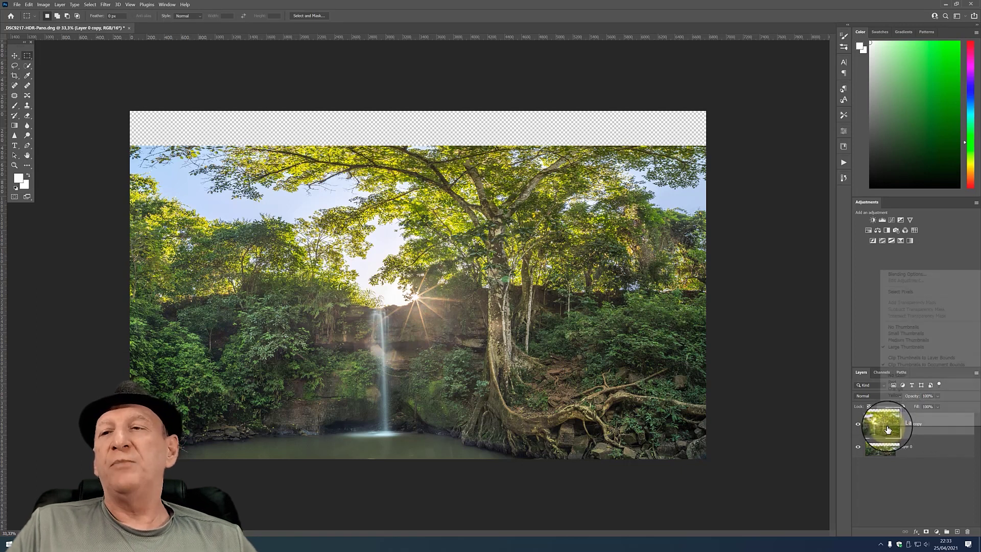
pyautogui.click(949, 436)
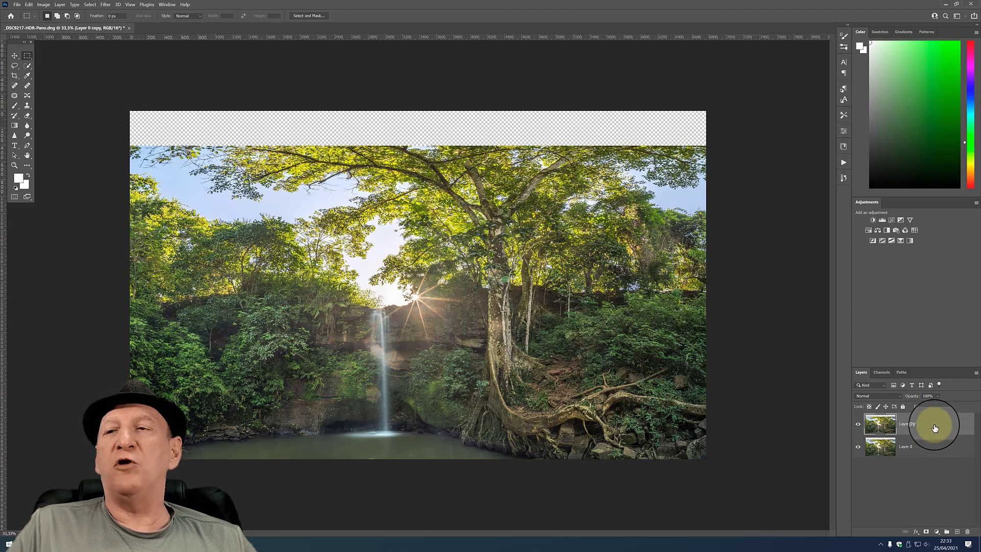
pyautogui.rightClick(931, 428)
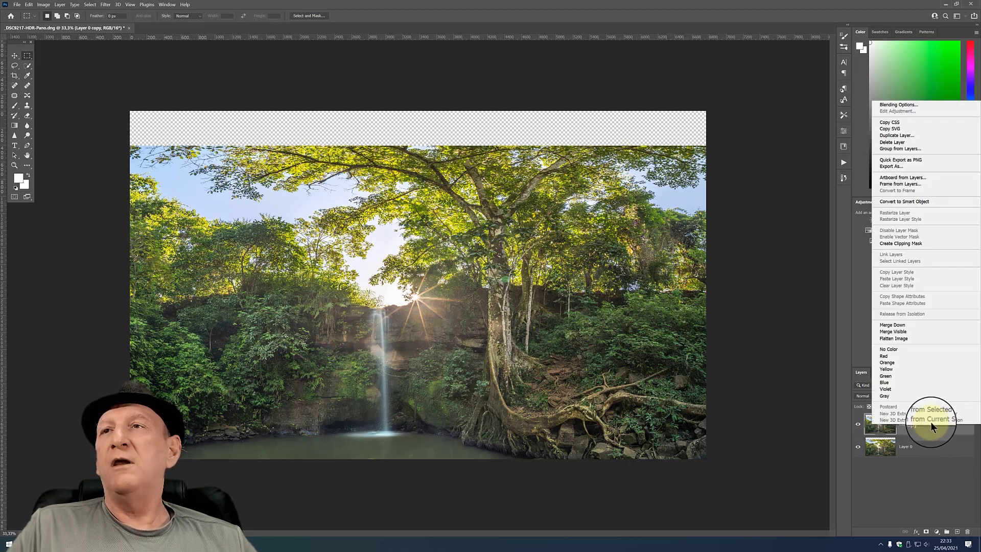
pyautogui.click(909, 201)
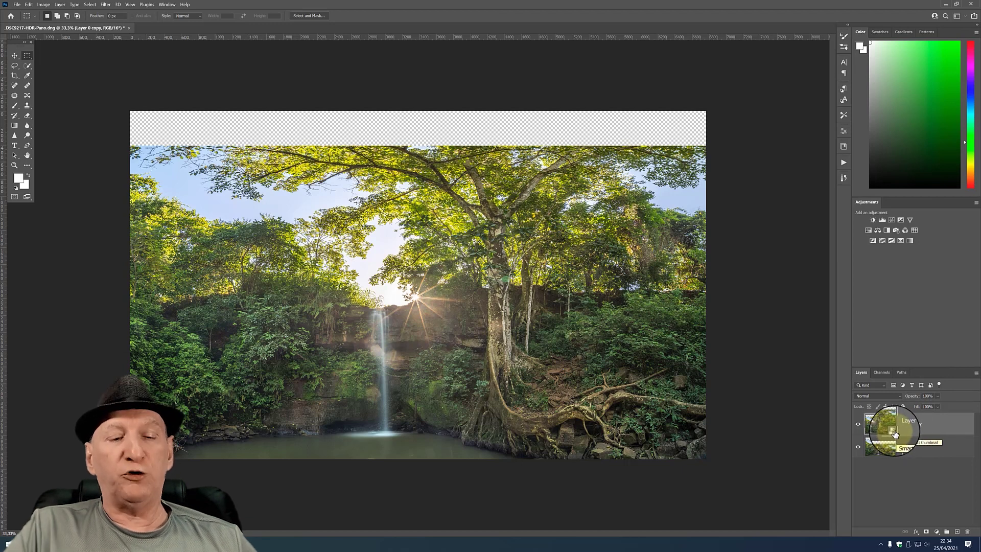
pyautogui.hotkey('ctrl', 't')
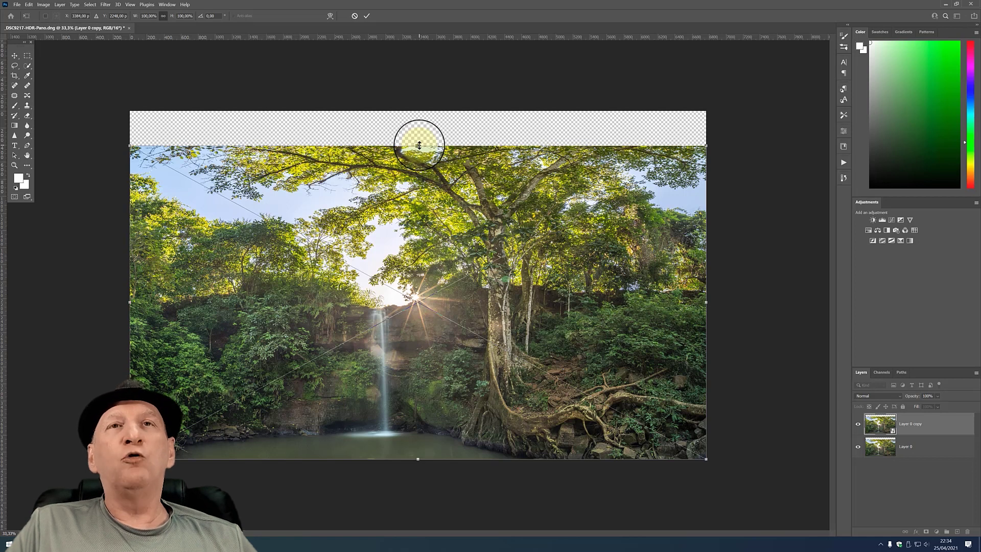
# Stretch Layer 0 copy's top edge up to the canvas top and commit the transform.
pyautogui.moveTo(419, 145); pyautogui.dragTo(430, 112)
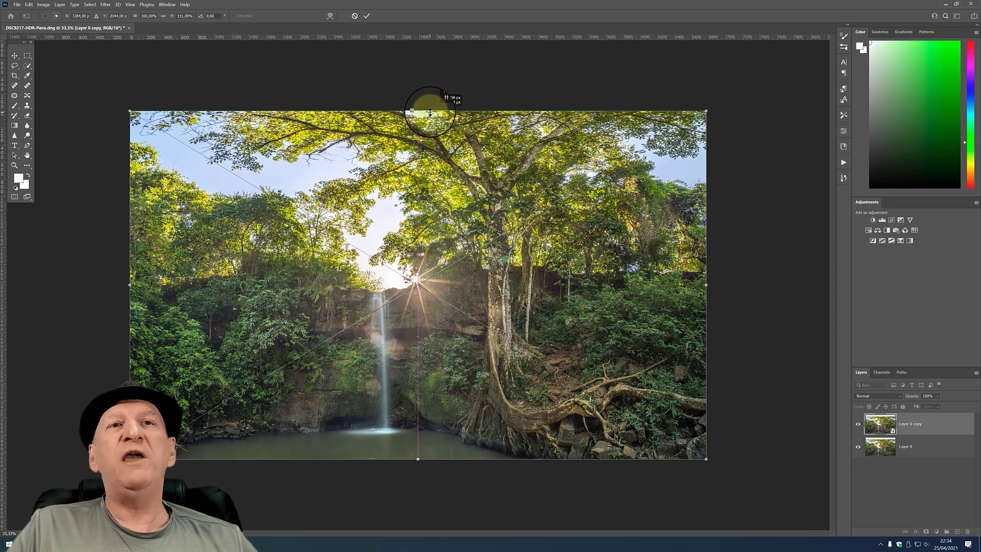
pyautogui.moveTo(430, 112); pyautogui.dragTo(430, 111)
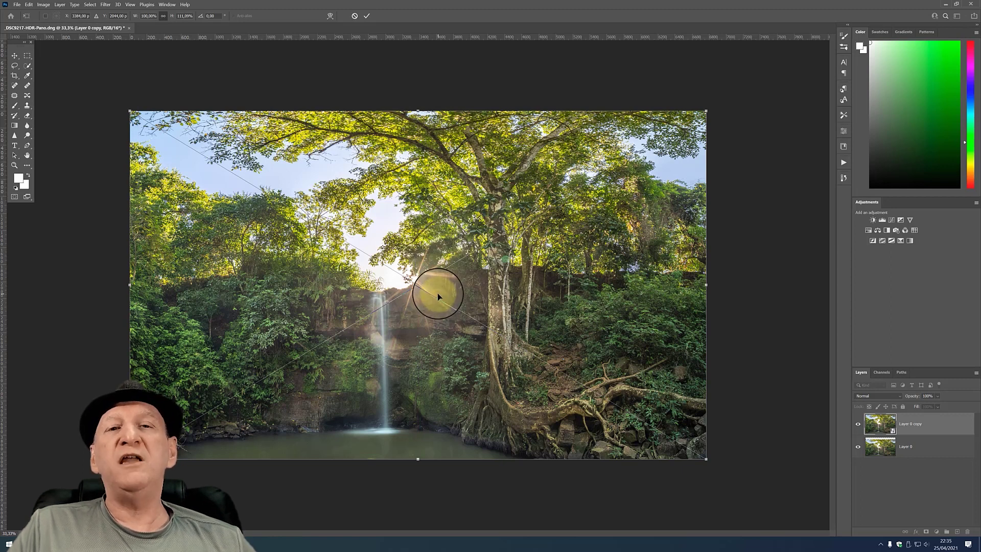
pyautogui.press('Return')
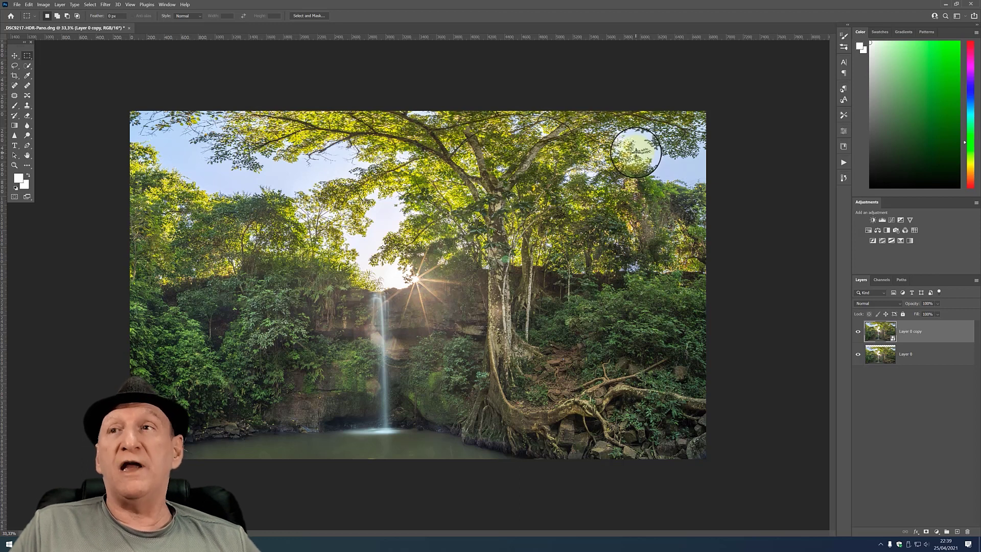
# Add two Curves adjustment layers, Curves 1 and Curves 2, above Layer 0 copy.
pyautogui.click(891, 219)
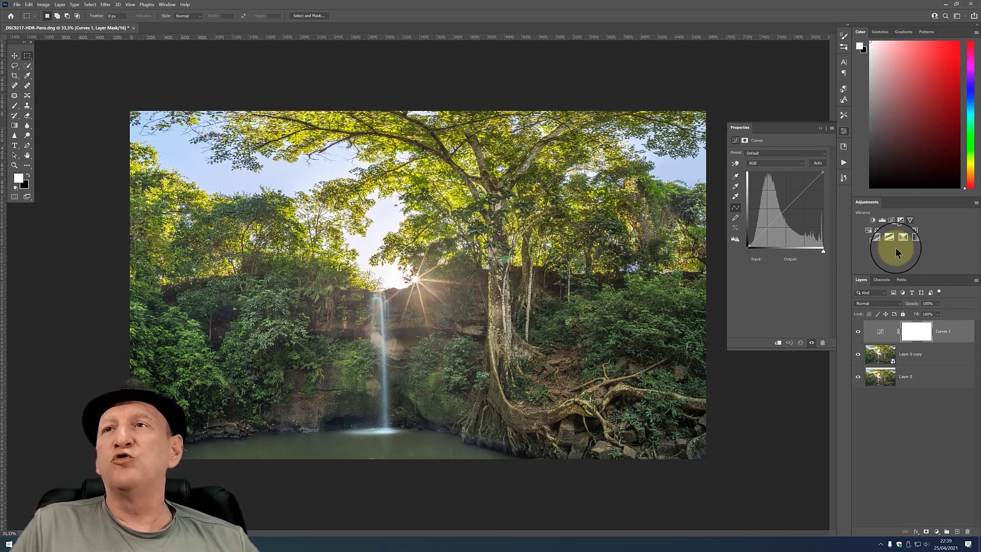
pyautogui.click(163, 5)
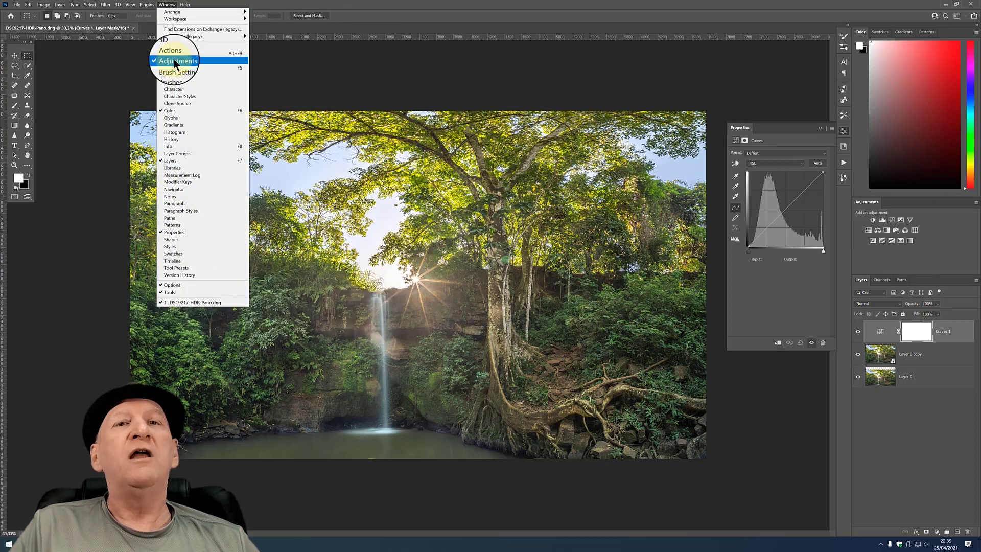
pyautogui.click(173, 60)
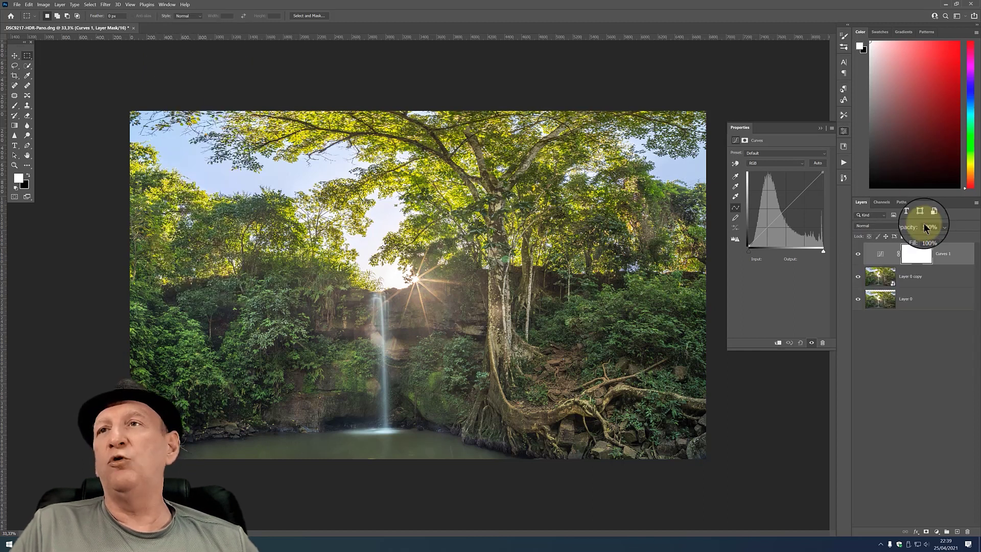
pyautogui.click(161, 5)
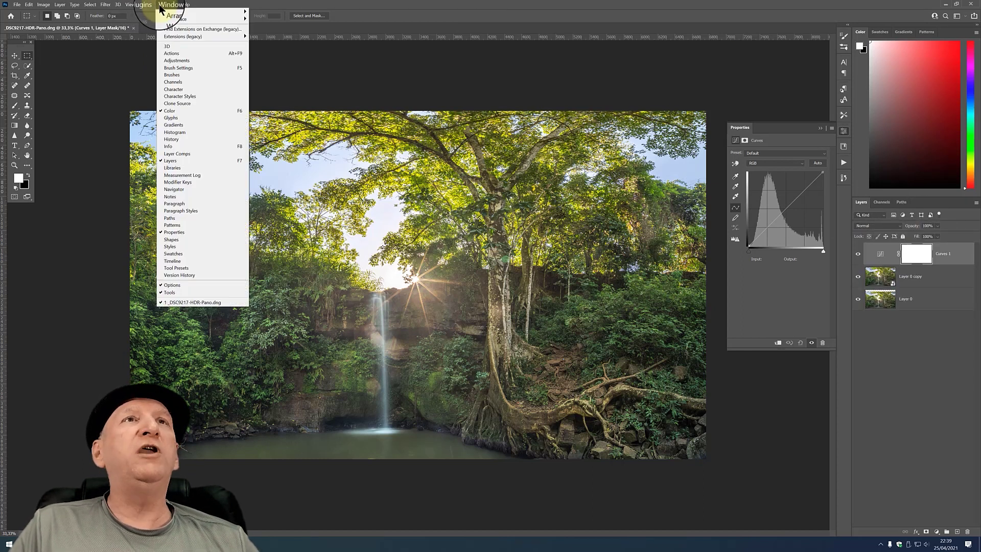
pyautogui.click(193, 61)
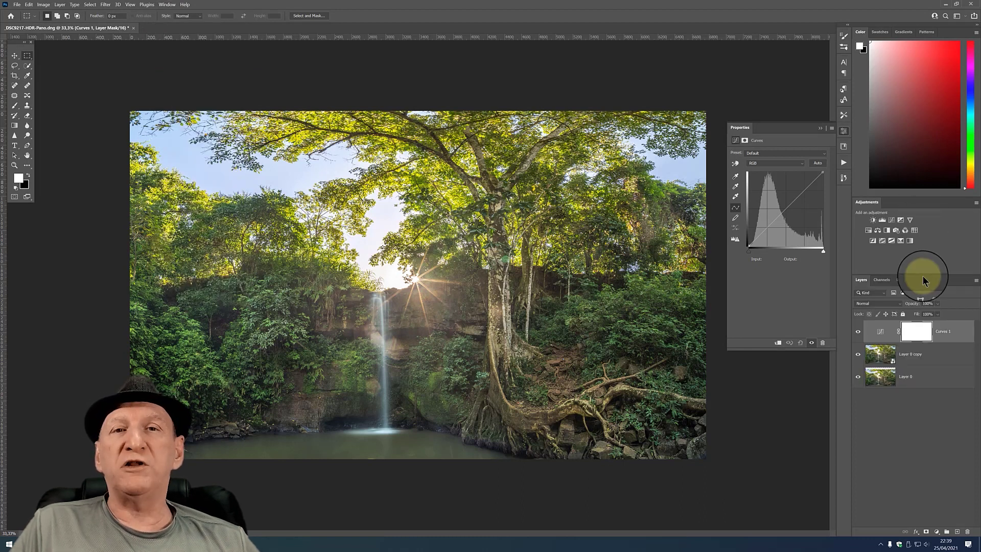
pyautogui.click(936, 533)
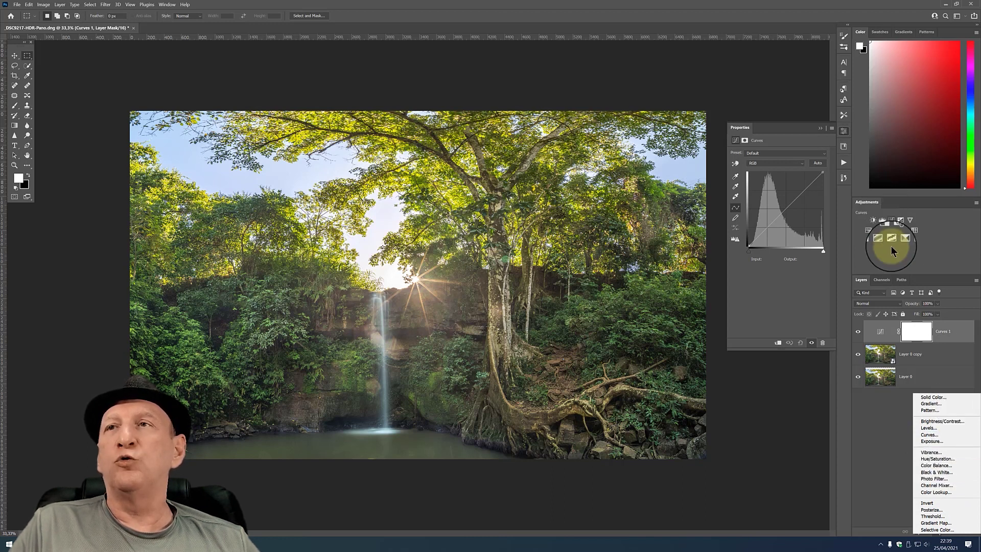
pyautogui.click(787, 305)
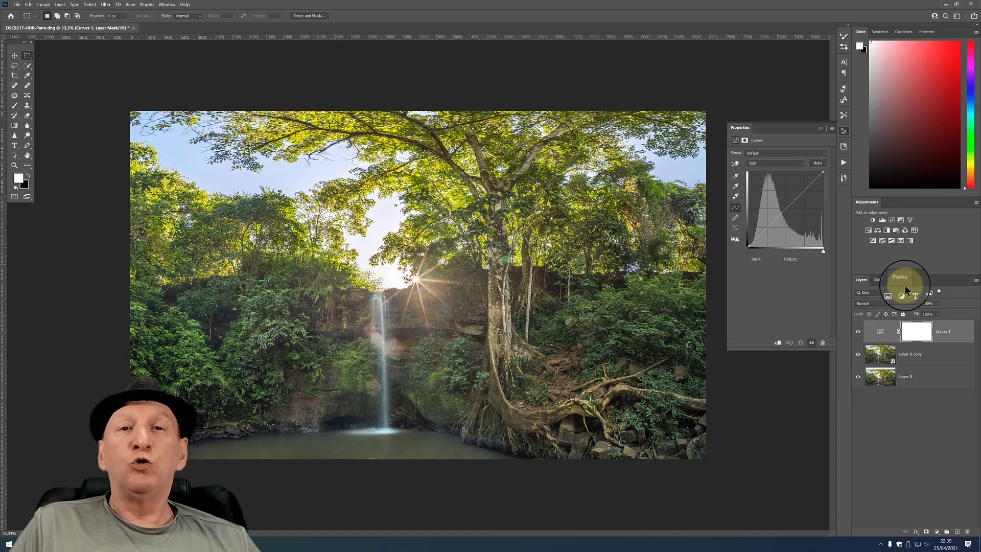
pyautogui.click(890, 219)
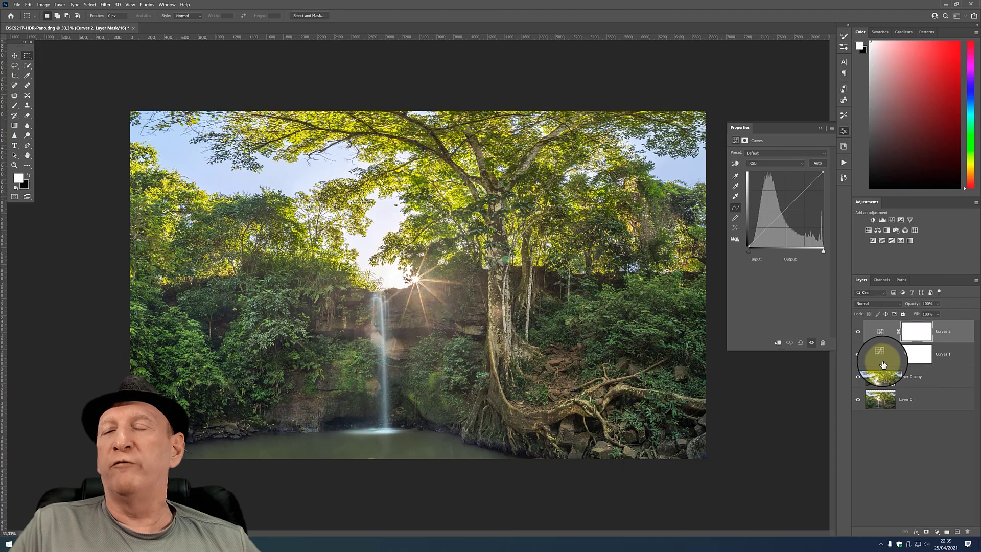
# Hide Curves 2 and raise the Curves 1 curve to brighten the image.
pyautogui.click(859, 332)
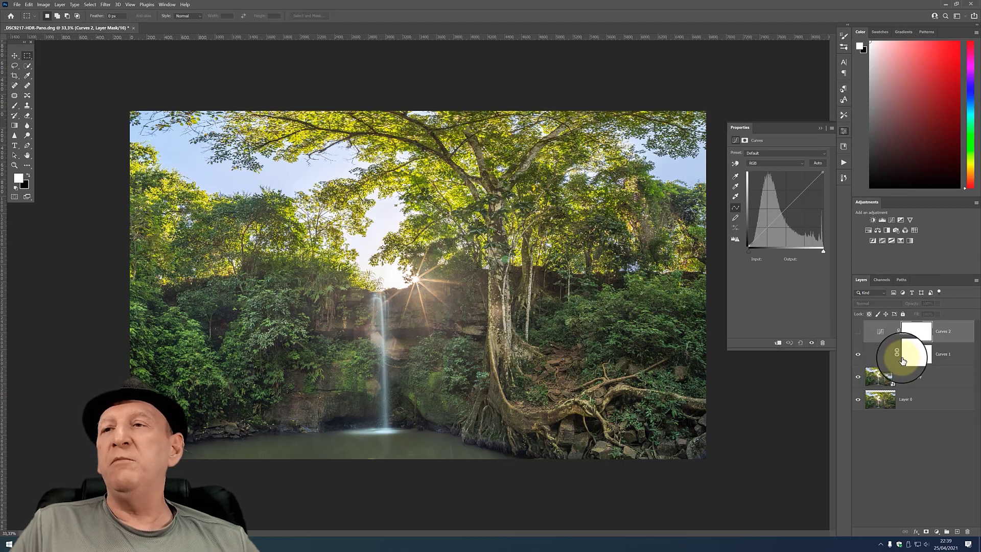
pyautogui.click(918, 355)
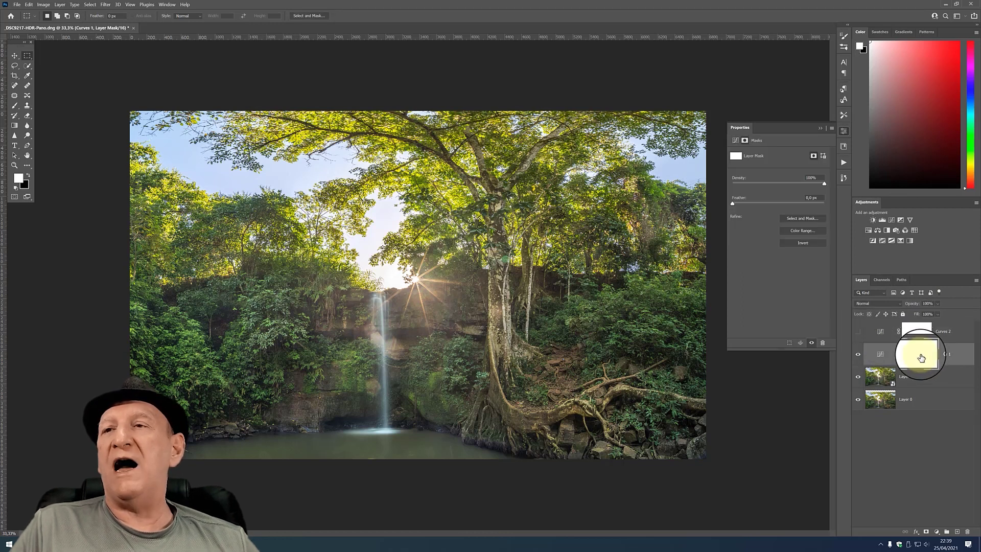
pyautogui.click(880, 357)
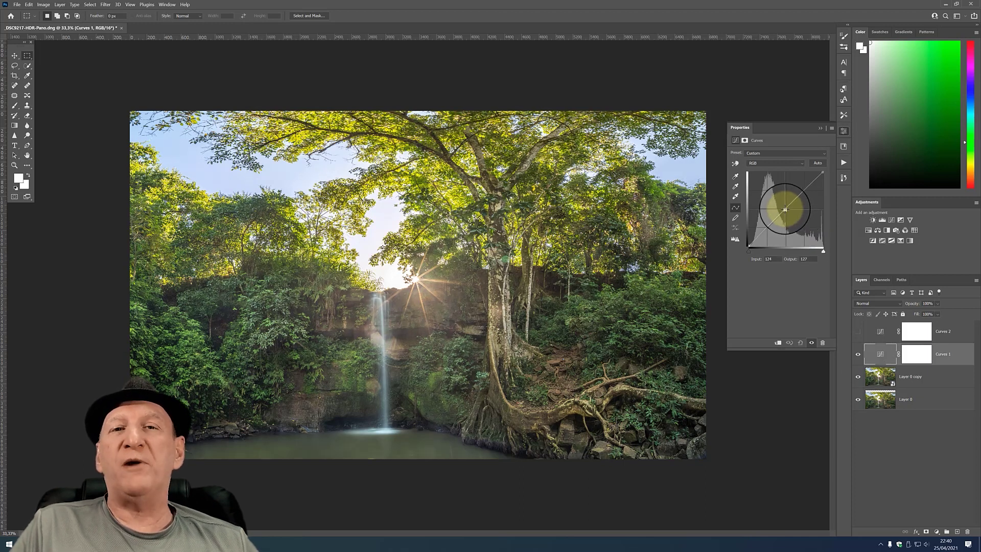
pyautogui.moveTo(784, 209); pyautogui.dragTo(780, 205)
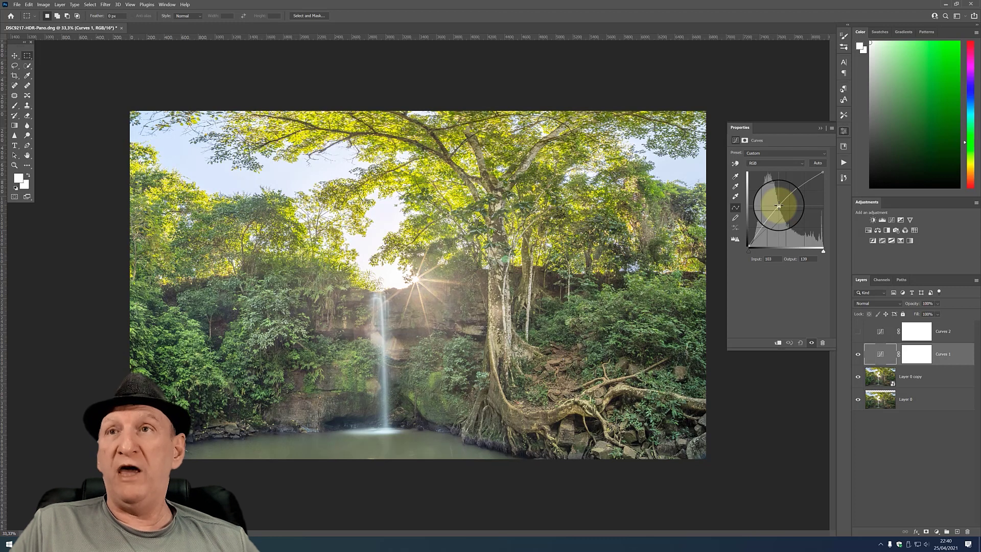
pyautogui.click(821, 128)
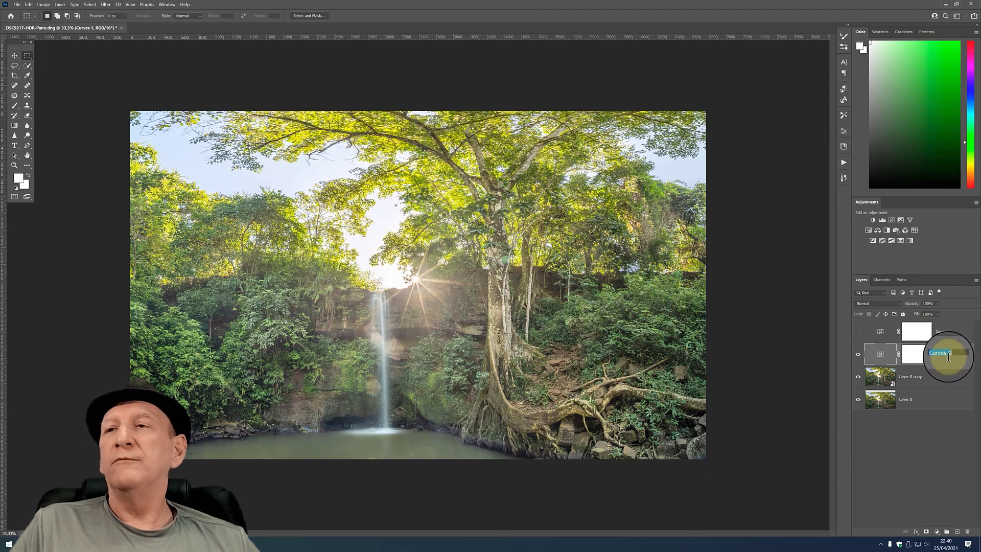
# Rename Curves 1 to 'Altas Luzes', view it alone, then hide it.
pyautogui.write('A')
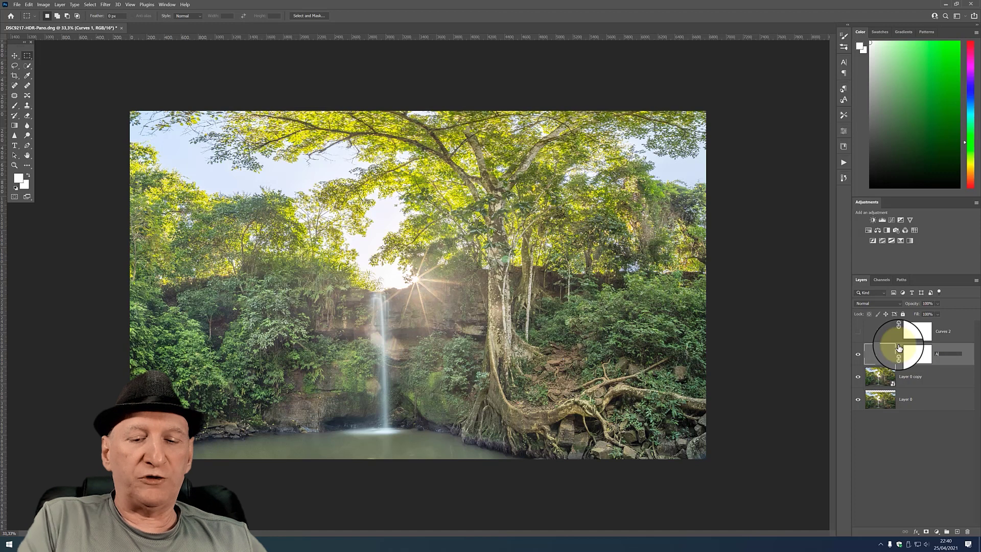
pyautogui.write('ltas Luzes')
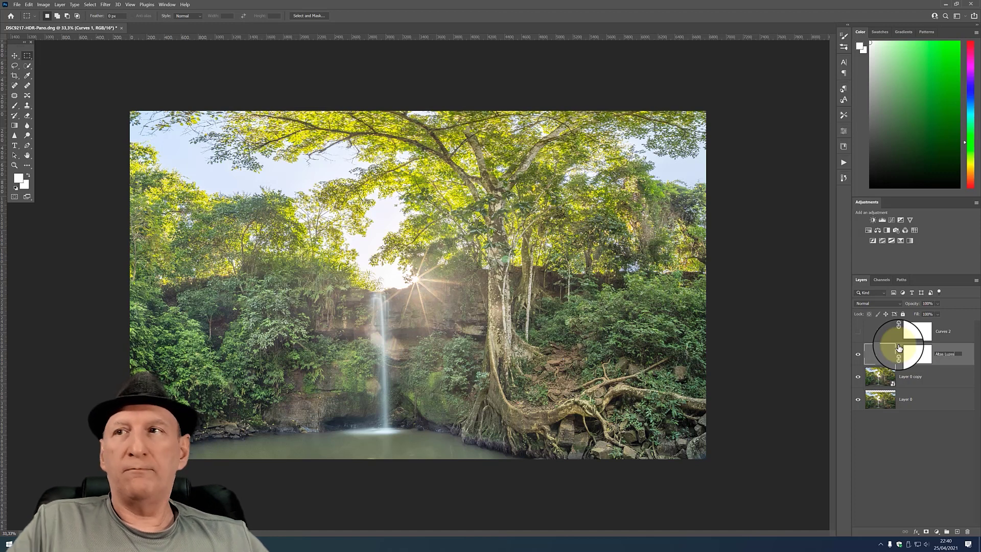
pyautogui.press('Return')
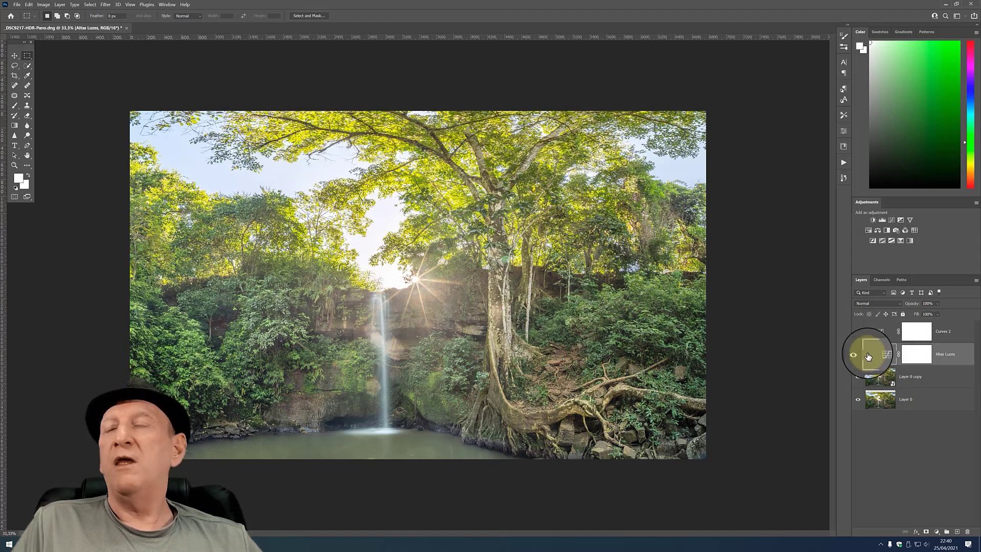
pyautogui.click(858, 353)
pyautogui.click(860, 334)
pyautogui.click(858, 376)
pyautogui.click(859, 356)
pyautogui.hotkey('ctrl', 'z')
pyautogui.hotkey('ctrl', 'z')
pyautogui.hotkey('ctrl', 'z')
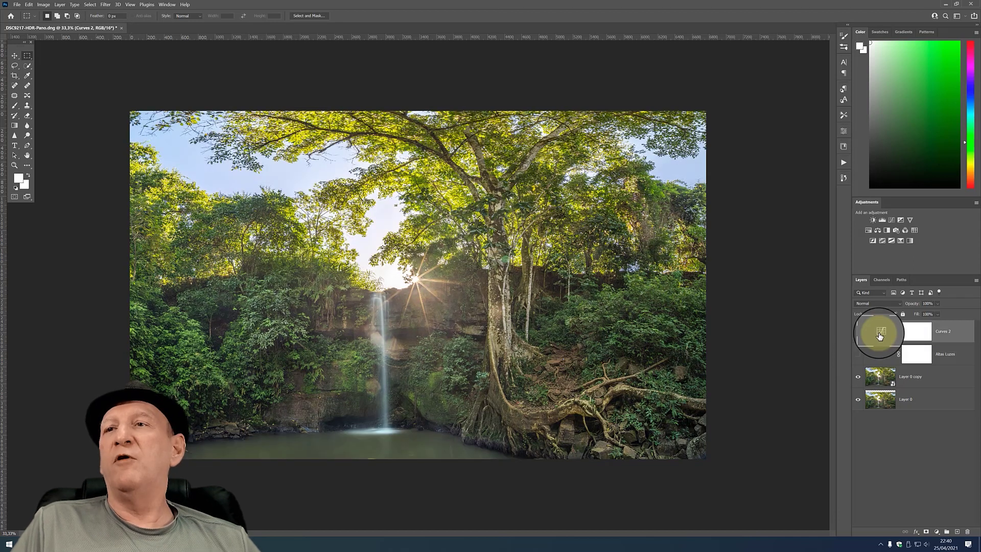
# Pull the Curves 2 midpoint down to Input 151 / Output 111 to darken the photo.
pyautogui.click(880, 331)
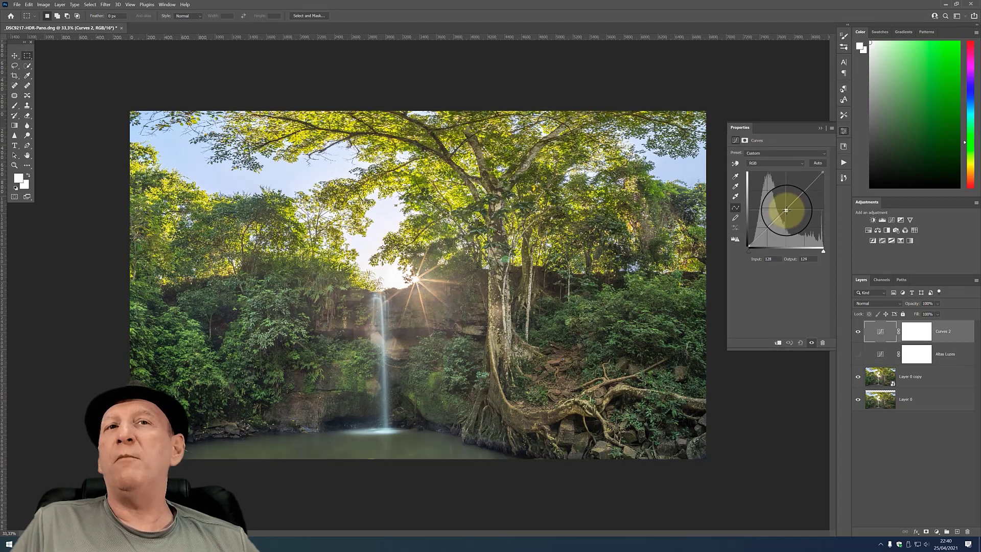
pyautogui.moveTo(784, 208); pyautogui.dragTo(792, 215)
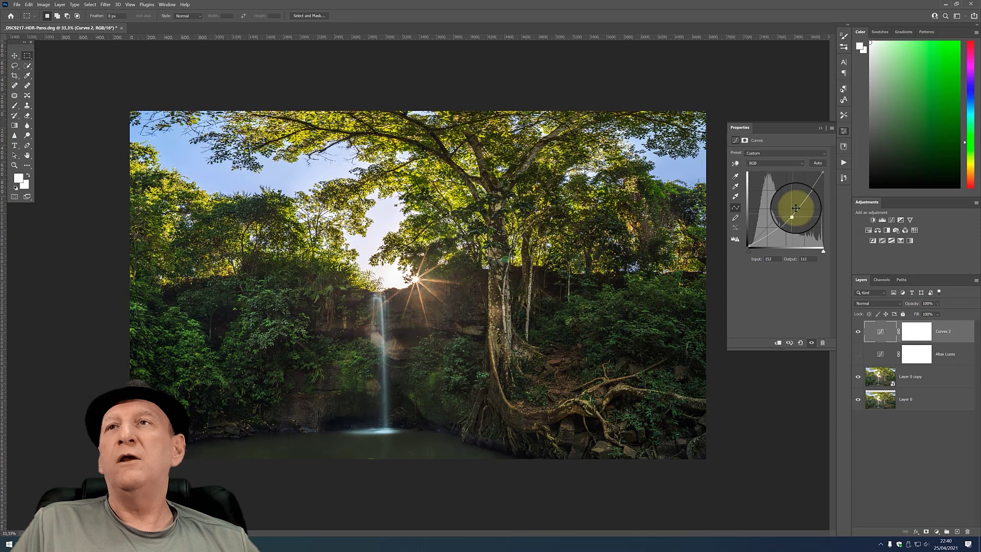
pyautogui.click(820, 127)
# Rename Curves 2 to 'Sombras' and hide it.
pyautogui.doubleClick(946, 332)
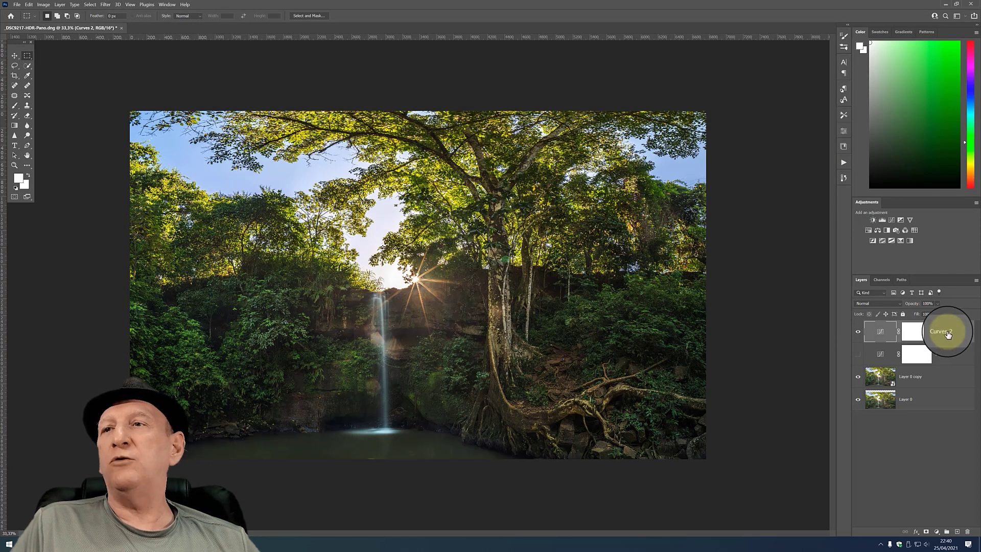
pyautogui.write('Sombras')
pyautogui.press('Return')
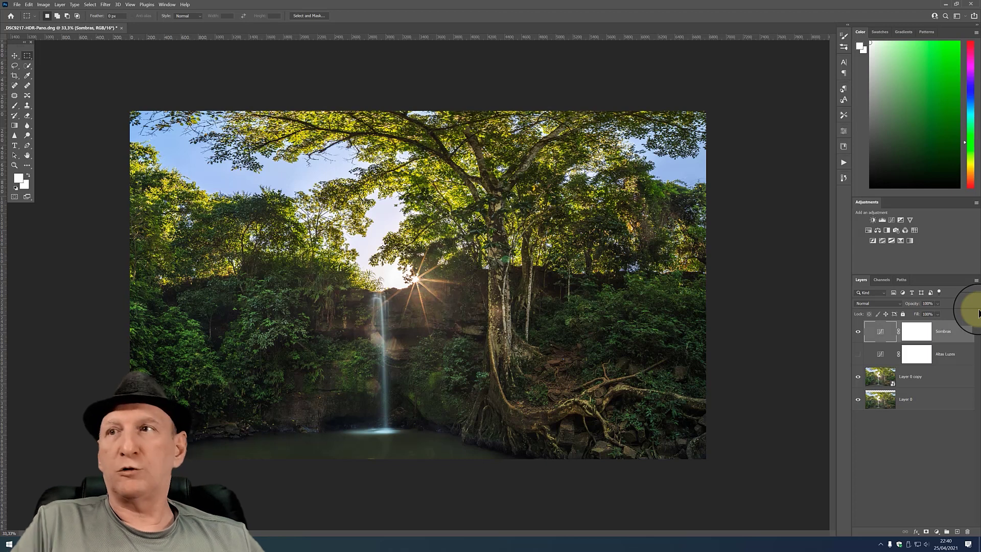
pyautogui.click(858, 332)
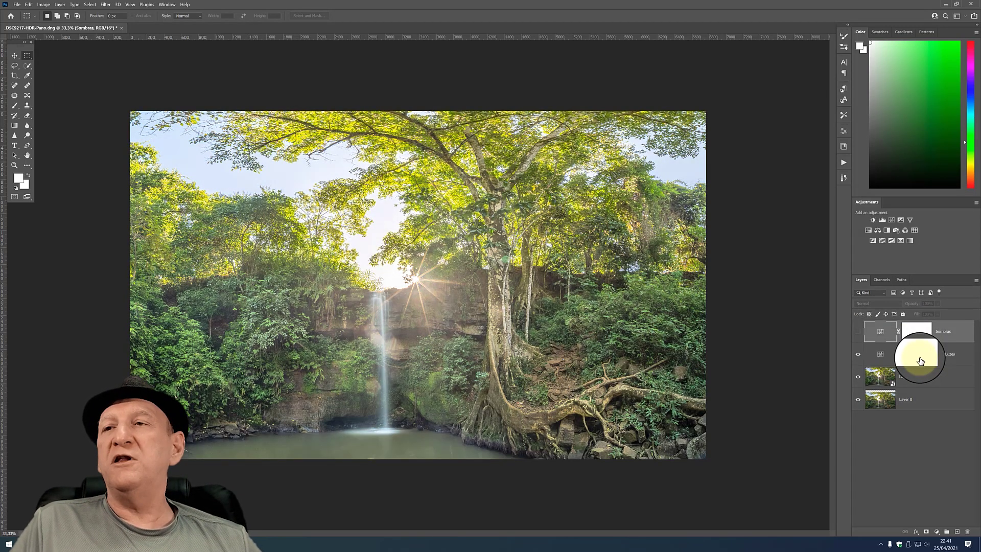
# On the Altas Luzes mask, set a black Brush at 30% opacity, 174 px, 0% hardness.
pyautogui.click(920, 361)
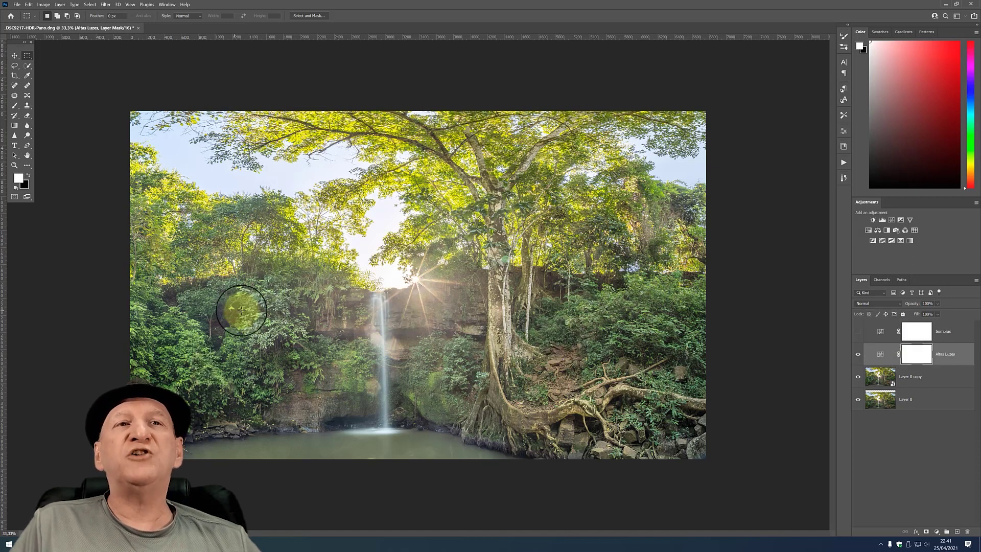
pyautogui.click(32, 175)
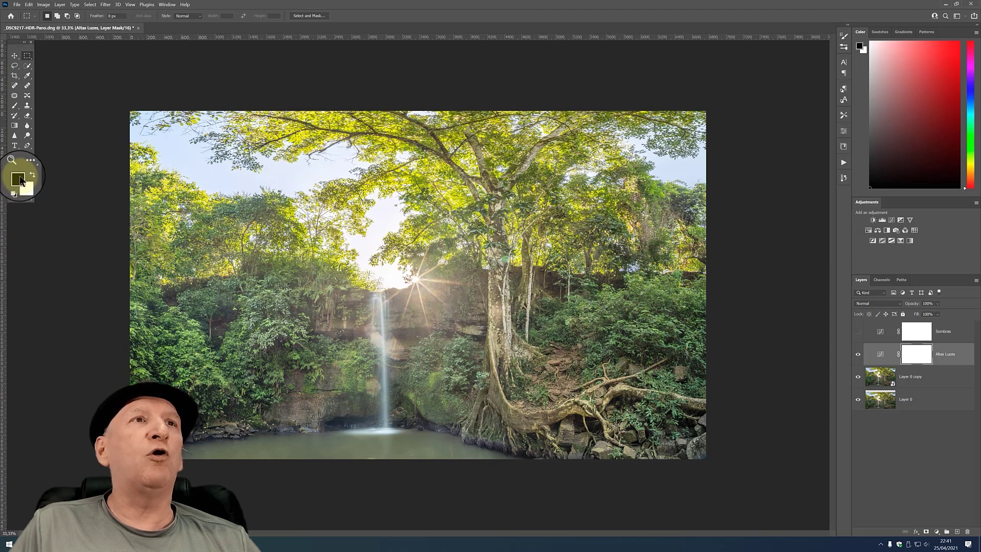
pyautogui.click(14, 105)
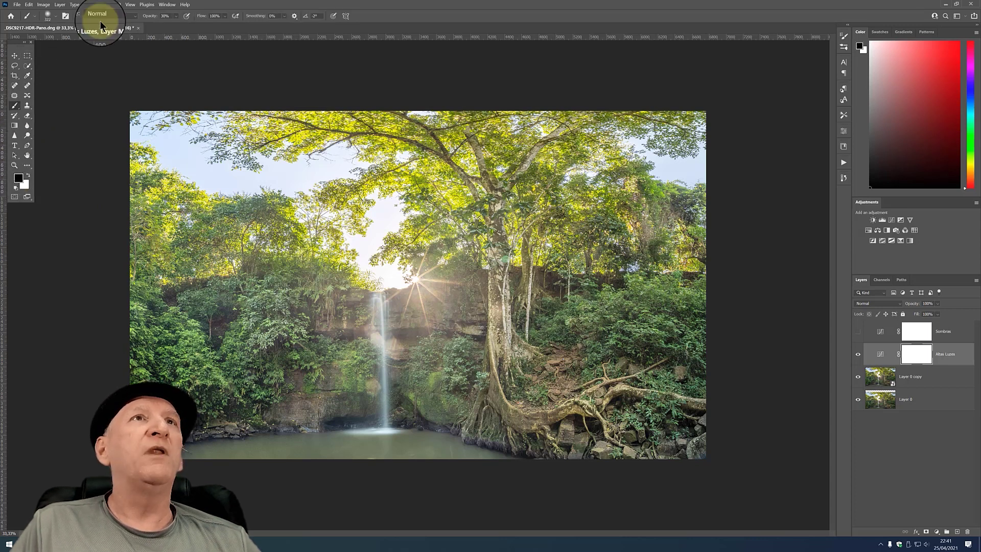
pyautogui.rightClick(281, 208)
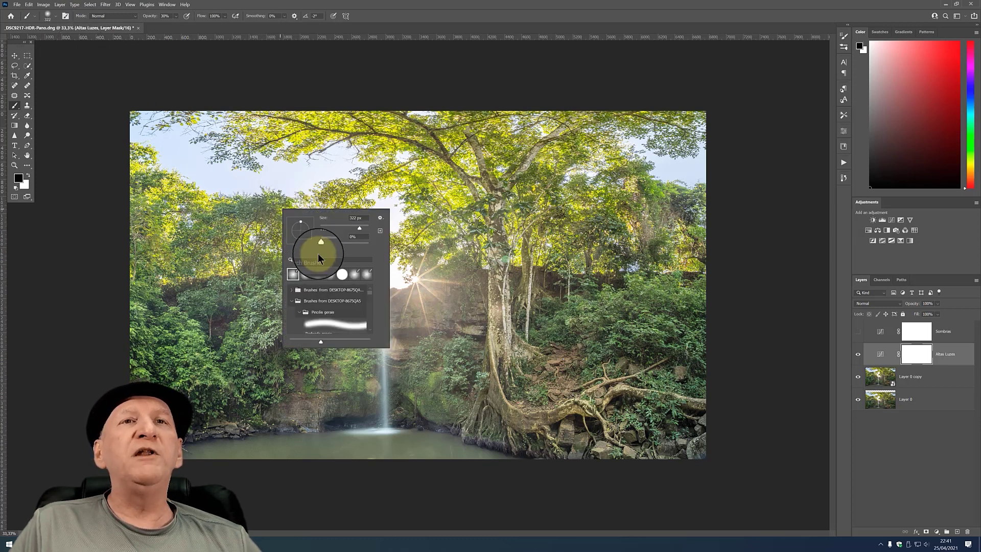
pyautogui.moveTo(359, 228); pyautogui.dragTo(364, 228)
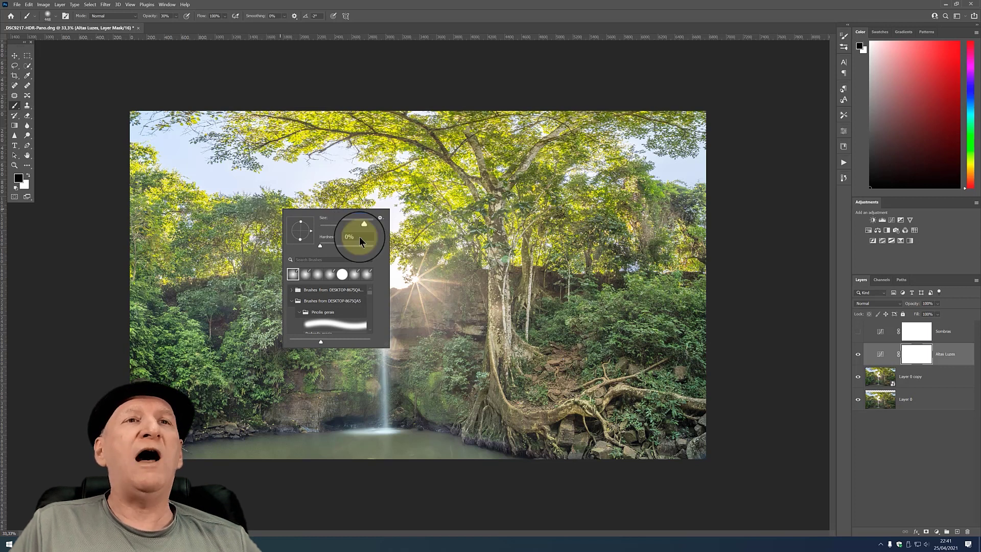
pyautogui.press('Return')
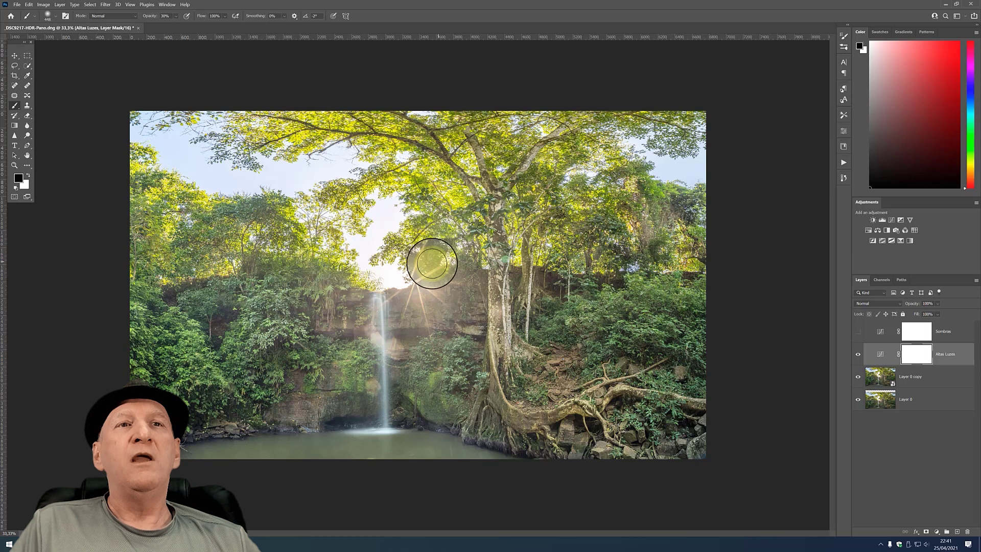
# Paint black along the bottom of the Altas Luzes mask, then hide its brightening everywhere.
pyautogui.moveTo(351, 372)
pyautogui.mouseDown()
pyautogui.moveTo(416, 390)
pyautogui.moveTo(466, 372)
pyautogui.mouseUp()
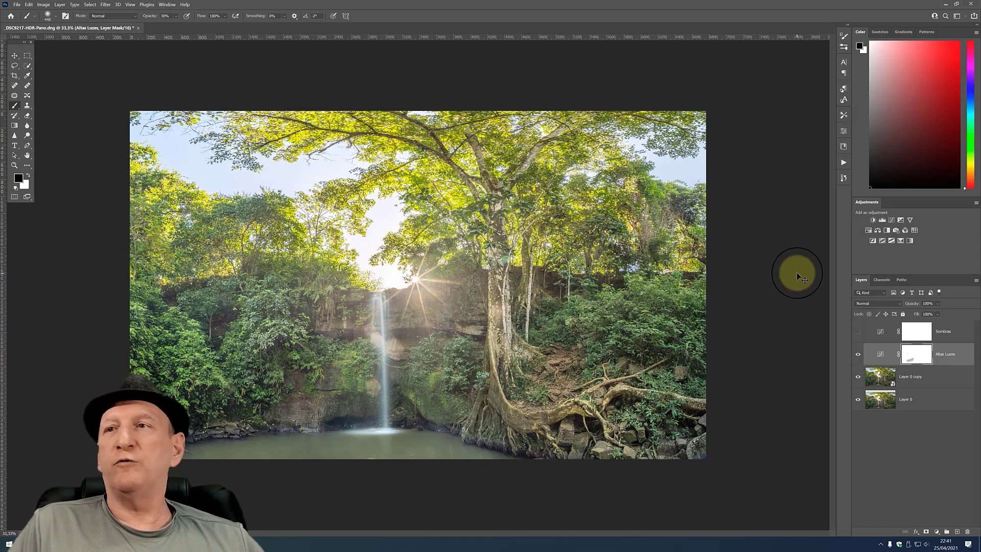
pyautogui.click(921, 347)
pyautogui.moveTo(921, 347); pyautogui.dragTo(921, 356)
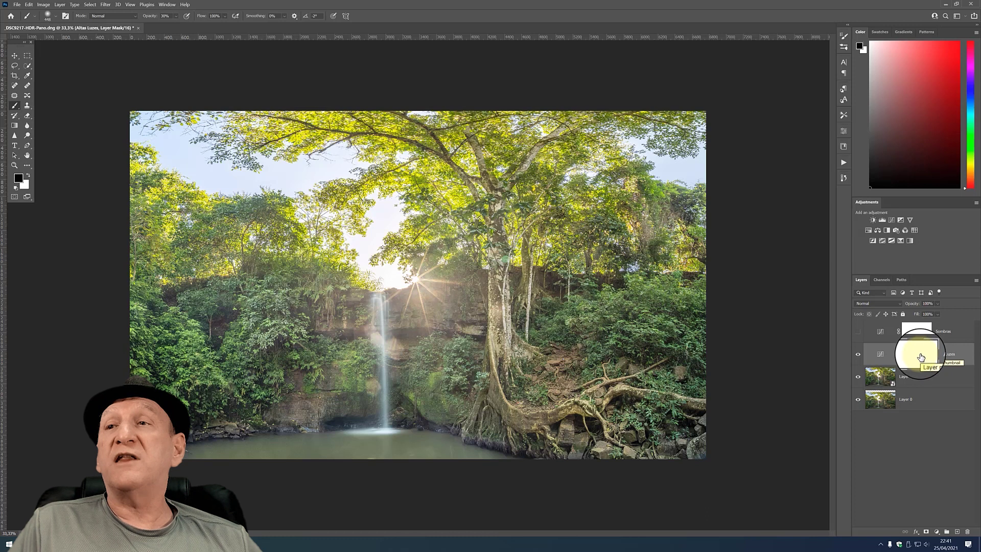
pyautogui.moveTo(921, 357); pyautogui.dragTo(922, 352)
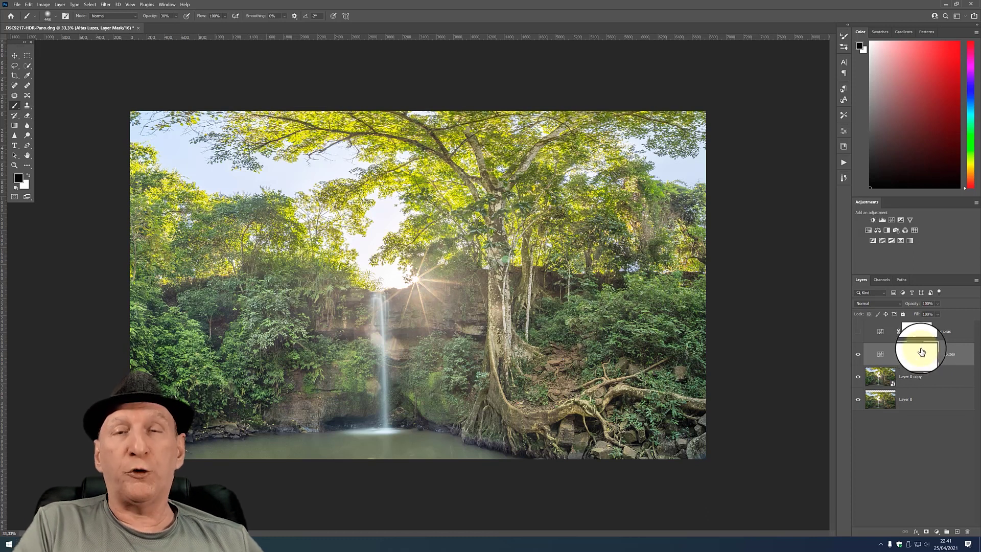
pyautogui.keyDown('shift'); pyautogui.click(921, 352); pyautogui.keyUp('shift')
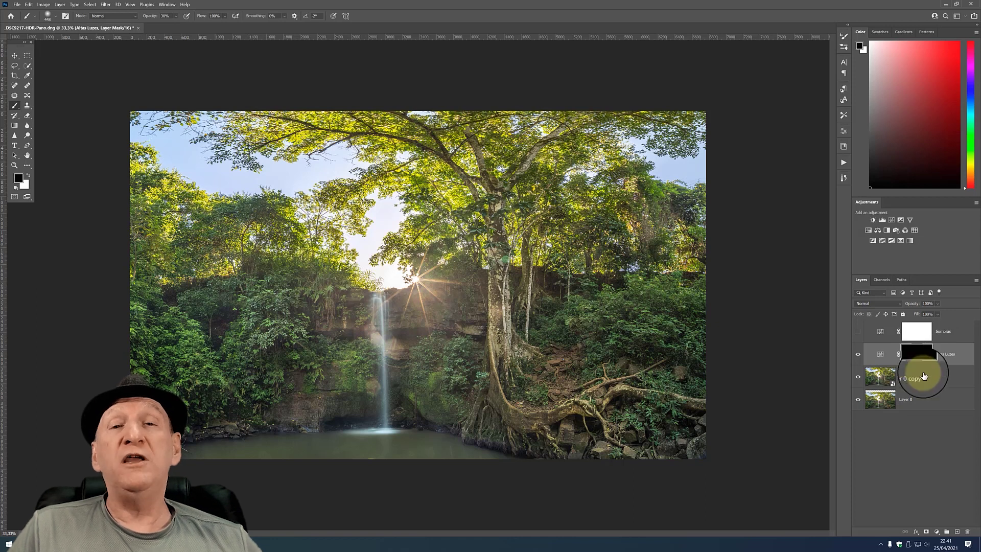
# Paint white on the Altas Luzes mask over the left foliage, cliff and right foliage.
pyautogui.click(28, 176)
pyautogui.moveTo(334, 358)
pyautogui.mouseDown()
pyautogui.moveTo(188, 348)
pyautogui.moveTo(284, 329)
pyautogui.mouseUp()
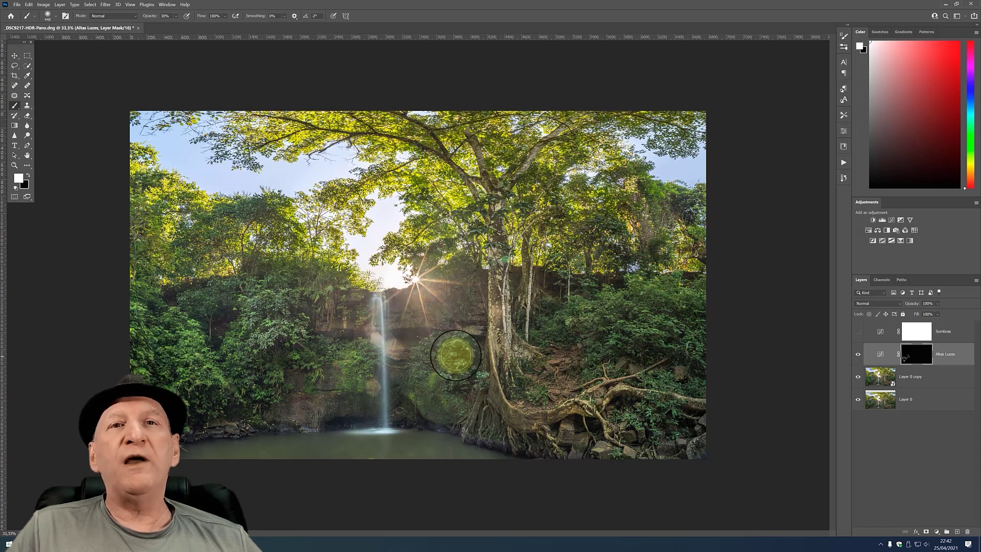
pyautogui.moveTo(454, 368)
pyautogui.mouseDown()
pyautogui.moveTo(565, 335)
pyautogui.moveTo(596, 309)
pyautogui.moveTo(627, 327)
pyautogui.moveTo(620, 332)
pyautogui.moveTo(628, 296)
pyautogui.moveTo(648, 291)
pyautogui.moveTo(665, 293)
pyautogui.moveTo(672, 322)
pyautogui.moveTo(696, 344)
pyautogui.moveTo(633, 420)
pyautogui.moveTo(504, 416)
pyautogui.moveTo(508, 438)
pyautogui.moveTo(571, 445)
pyautogui.moveTo(644, 418)
pyautogui.moveTo(524, 437)
pyautogui.moveTo(456, 376)
pyautogui.moveTo(353, 368)
pyautogui.moveTo(339, 401)
pyautogui.moveTo(300, 390)
pyautogui.moveTo(236, 424)
pyautogui.moveTo(199, 422)
pyautogui.moveTo(224, 400)
pyautogui.moveTo(169, 291)
pyautogui.moveTo(191, 247)
pyautogui.moveTo(262, 208)
pyautogui.moveTo(190, 307)
pyautogui.moveTo(398, 306)
pyautogui.moveTo(346, 306)
pyautogui.moveTo(379, 317)
pyautogui.moveTo(438, 302)
pyautogui.moveTo(486, 256)
pyautogui.moveTo(584, 282)
pyautogui.moveTo(588, 234)
pyautogui.moveTo(544, 210)
pyautogui.moveTo(613, 251)
pyautogui.moveTo(612, 262)
pyautogui.moveTo(679, 296)
pyautogui.moveTo(667, 316)
pyautogui.moveTo(693, 335)
pyautogui.moveTo(692, 298)
pyautogui.moveTo(596, 328)
pyautogui.moveTo(554, 330)
pyautogui.moveTo(606, 346)
pyautogui.moveTo(583, 372)
pyautogui.moveTo(587, 365)
pyautogui.moveTo(591, 378)
pyautogui.moveTo(519, 372)
pyautogui.moveTo(220, 416)
pyautogui.moveTo(236, 375)
pyautogui.moveTo(268, 388)
pyautogui.moveTo(198, 301)
pyautogui.moveTo(228, 291)
pyautogui.moveTo(187, 261)
pyautogui.moveTo(223, 220)
pyautogui.moveTo(324, 311)
pyautogui.moveTo(320, 276)
pyautogui.moveTo(337, 337)
pyautogui.moveTo(322, 359)
pyautogui.mouseUp()
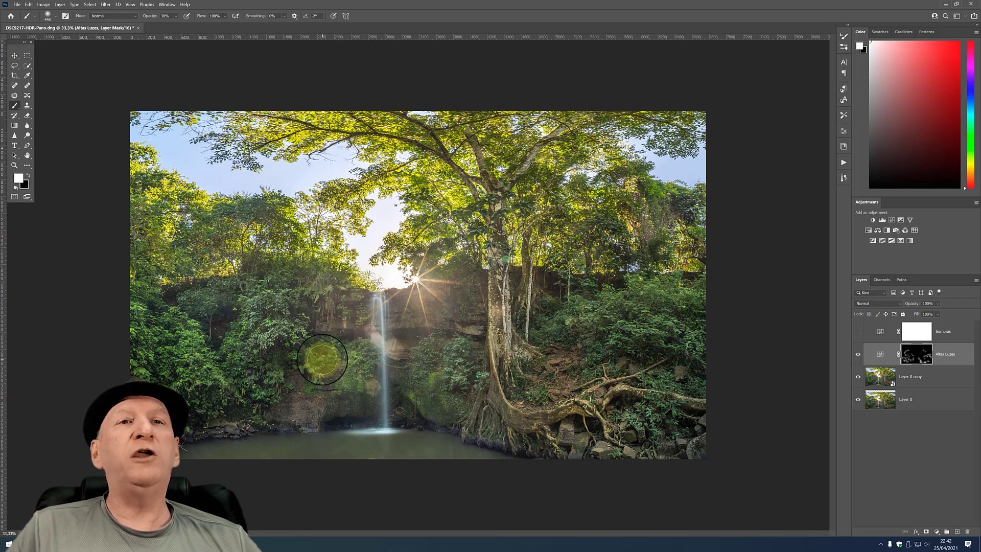
# Compare Altas Luzes on and off, then turn Sombras back on and select its mask.
pyautogui.click(858, 356)
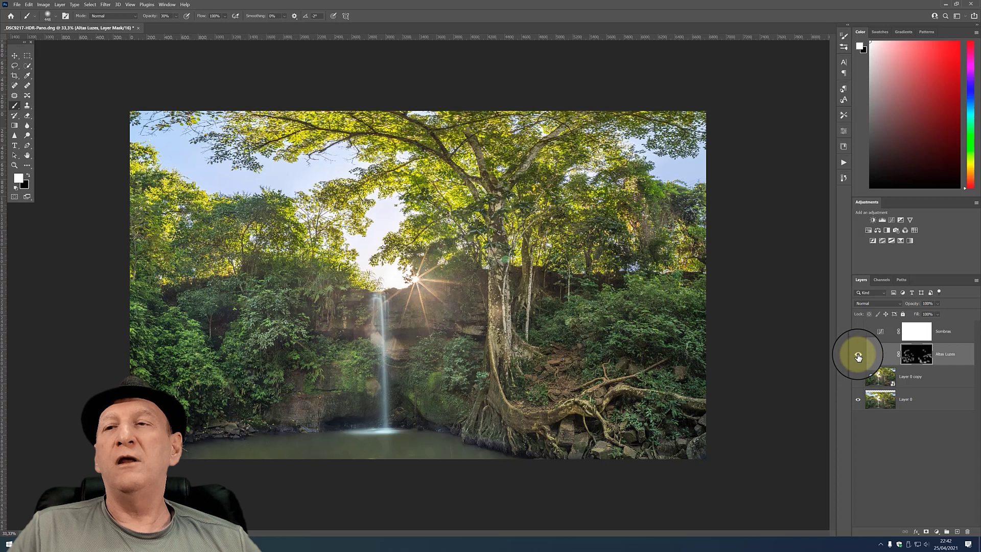
pyautogui.click(859, 356)
pyautogui.click(858, 357)
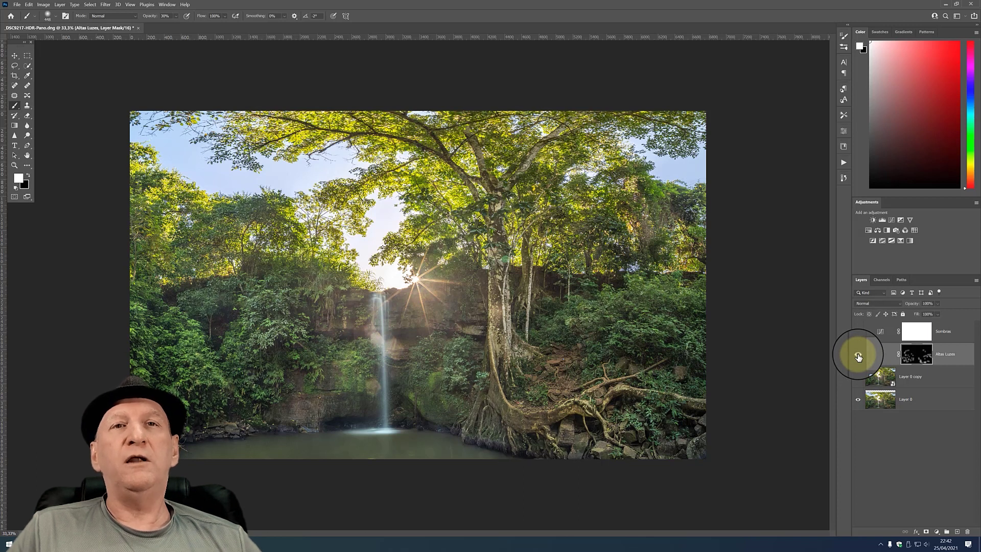
pyautogui.click(859, 357)
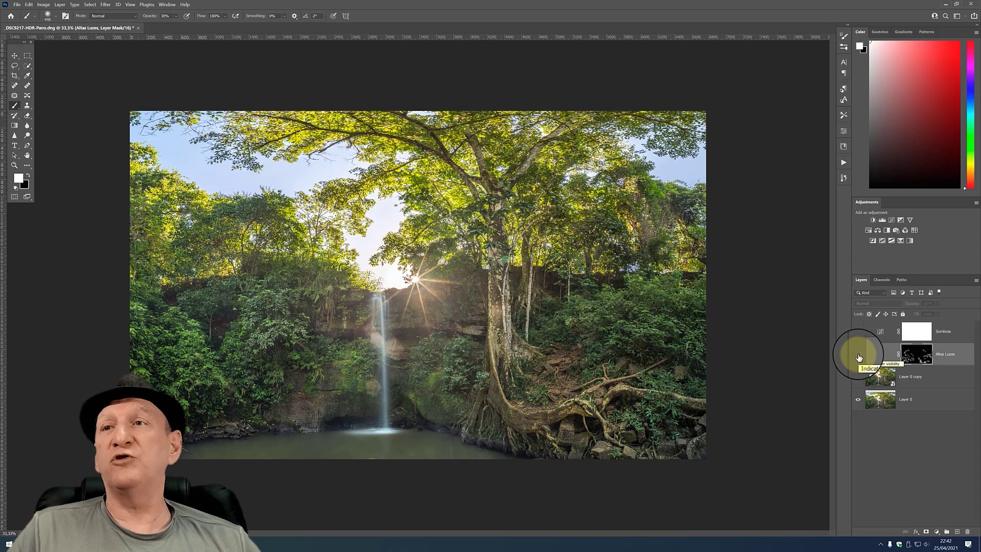
pyautogui.click(858, 356)
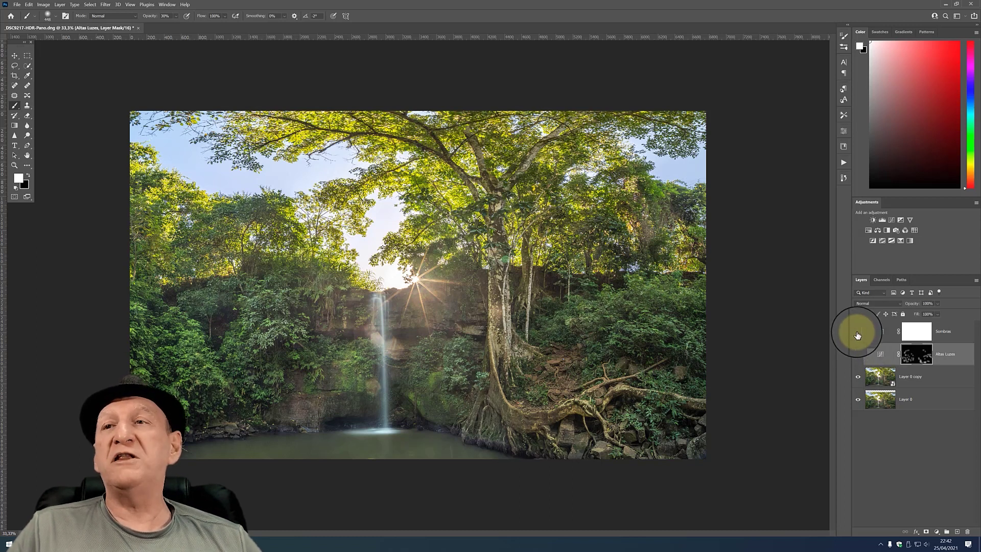
pyautogui.click(858, 333)
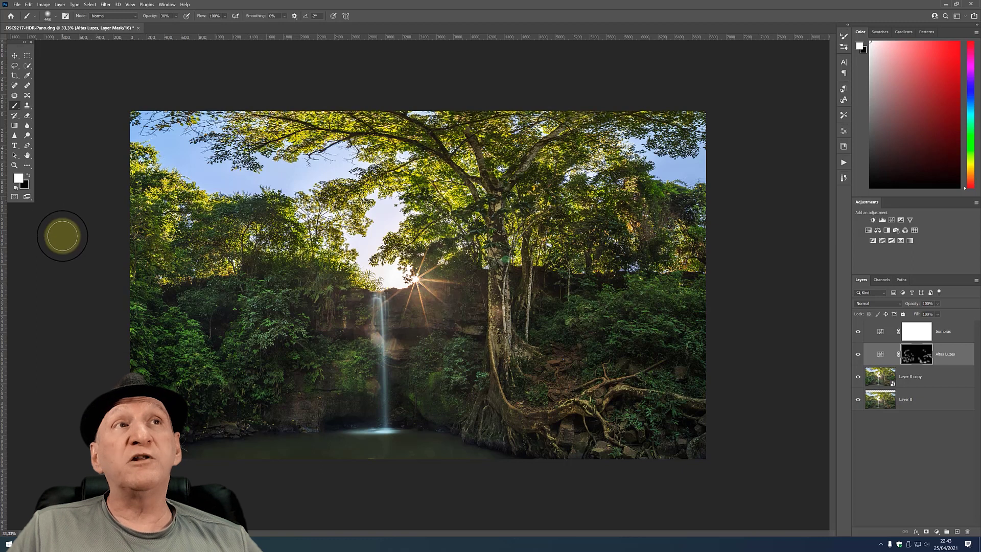
pyautogui.click(919, 336)
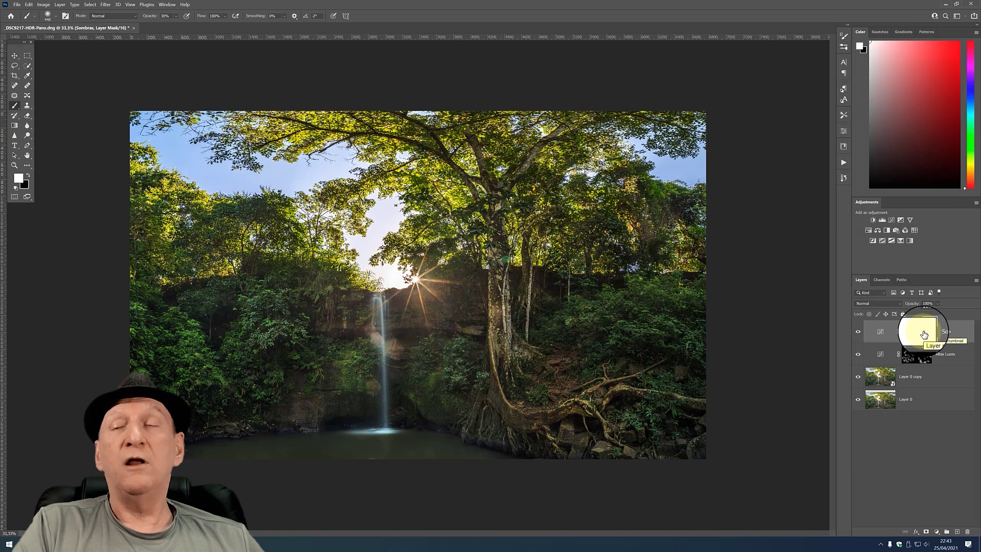
# Paint the Sombras mask over the tree trunk and the right-hand foliage.
pyautogui.keyDown('shift'); pyautogui.click(923, 334); pyautogui.keyUp('shift')
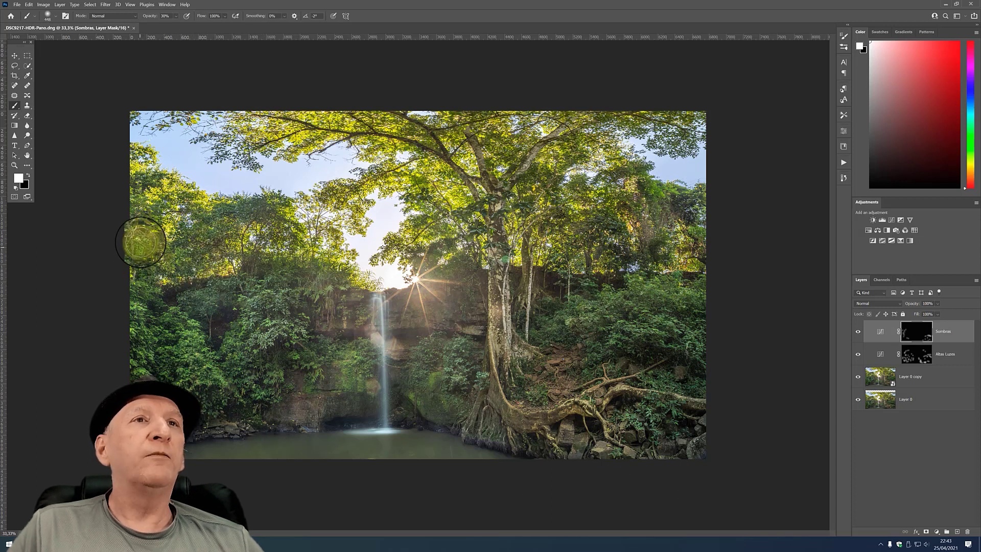
pyautogui.moveTo(376, 128)
pyautogui.mouseDown()
pyautogui.moveTo(640, 302)
pyautogui.moveTo(609, 320)
pyautogui.moveTo(598, 339)
pyautogui.moveTo(690, 317)
pyautogui.moveTo(700, 328)
pyautogui.moveTo(547, 300)
pyautogui.moveTo(543, 323)
pyautogui.moveTo(435, 352)
pyautogui.moveTo(440, 363)
pyautogui.moveTo(451, 315)
pyautogui.moveTo(469, 308)
pyautogui.moveTo(340, 340)
pyautogui.moveTo(473, 337)
pyautogui.moveTo(411, 350)
pyautogui.moveTo(322, 339)
pyautogui.moveTo(304, 409)
pyautogui.moveTo(287, 433)
pyautogui.moveTo(262, 440)
pyautogui.moveTo(219, 422)
pyautogui.moveTo(526, 403)
pyautogui.moveTo(595, 409)
pyautogui.moveTo(538, 431)
pyautogui.moveTo(555, 372)
pyautogui.moveTo(587, 398)
pyautogui.mouseUp()
pyautogui.moveTo(658, 169)
pyautogui.mouseDown()
pyautogui.moveTo(668, 291)
pyautogui.moveTo(700, 313)
pyautogui.mouseUp()
# Toggle both luminosity layers off and back on to compare, then target the Sombras layer.
pyautogui.click(859, 354)
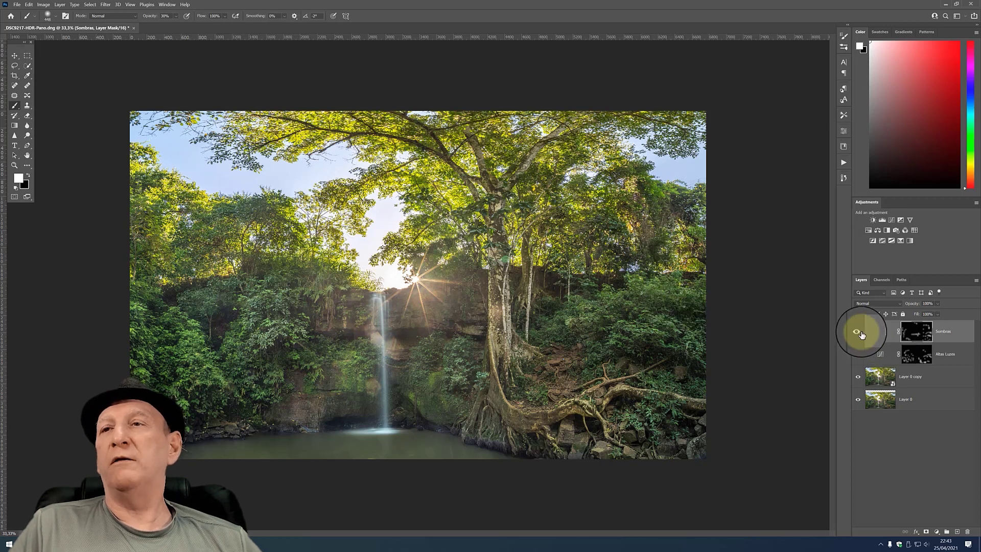
pyautogui.click(857, 333)
pyautogui.moveTo(857, 333); pyautogui.dragTo(858, 354)
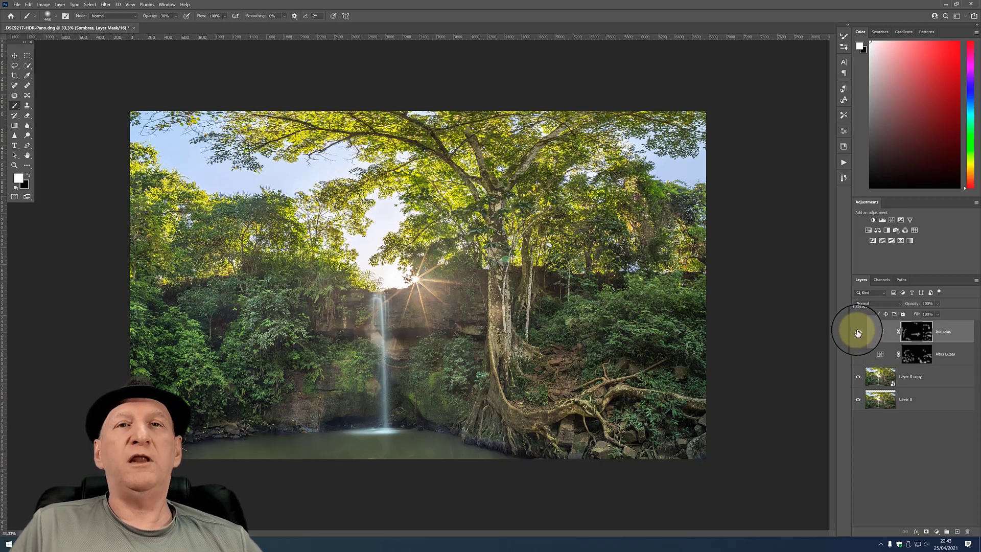
pyautogui.click(957, 335)
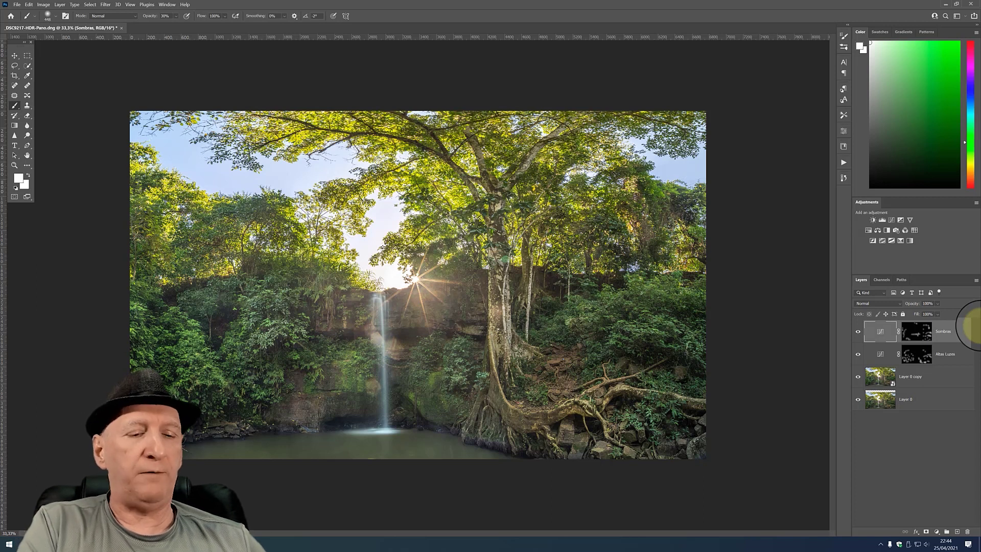
# Stamp all visible layers into a new top Layer 1 and add a Curves adjustment above it.
pyautogui.hotkey('ctrl', 'shift', 'alt', 'n')
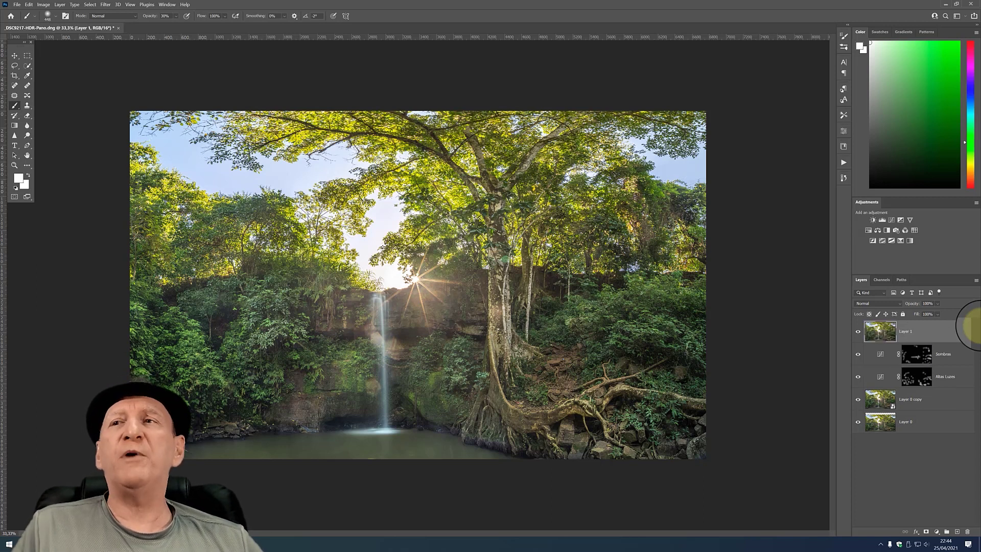
pyautogui.press('z')
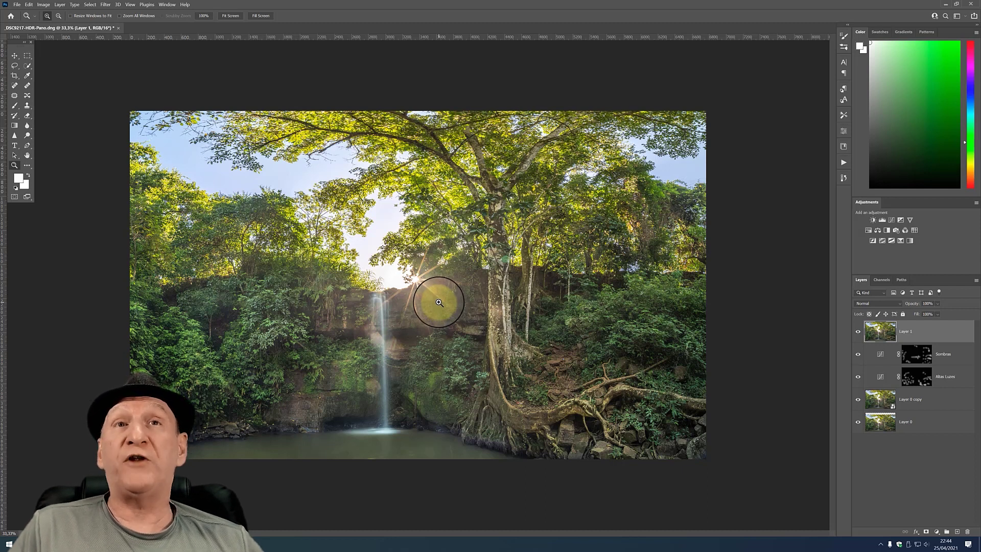
pyautogui.click(892, 220)
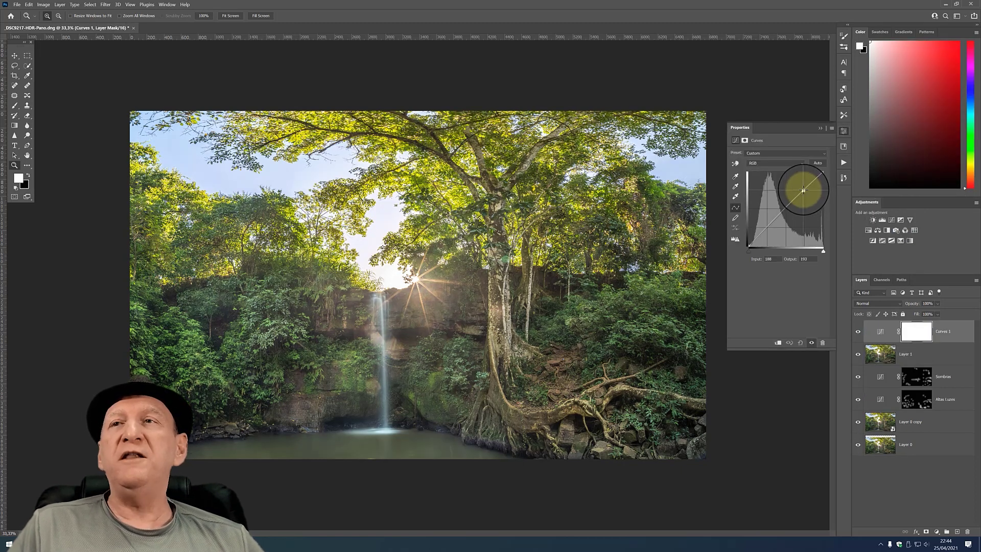
# Bend Curves 1 into an S-curve that lifts highlights and deepens shadows.
pyautogui.moveTo(802, 190); pyautogui.dragTo(800, 187)
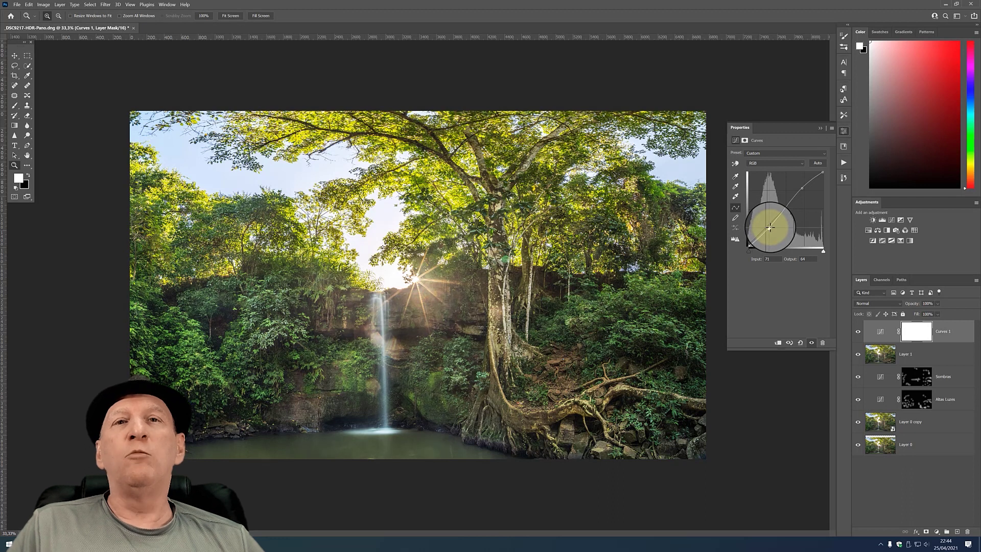
pyautogui.click(14, 55)
pyautogui.press('x')
pyautogui.click(592, 307)
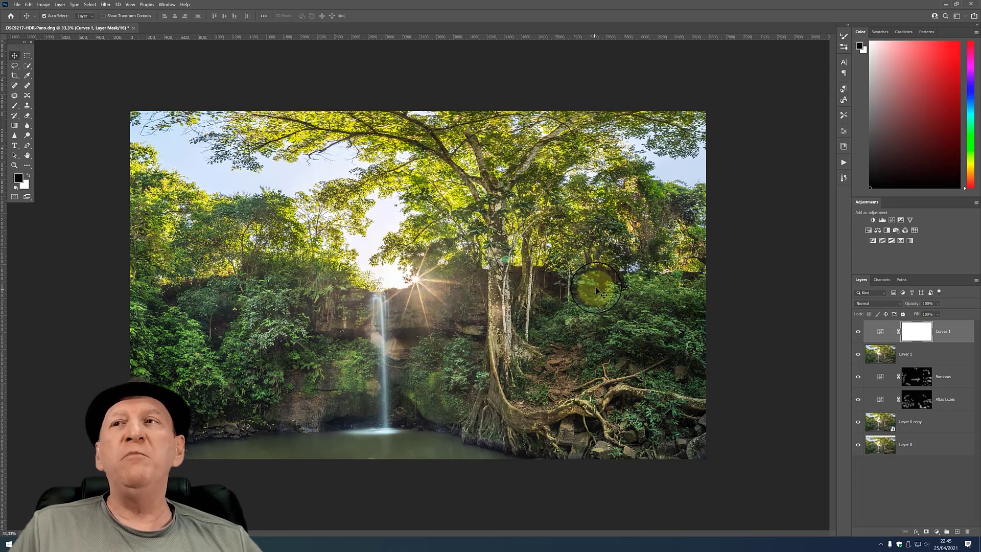
# Add a Color Balance adjustment and shift its Shadows along the Yellow–Blue slider toward yellow.
pyautogui.click(878, 231)
pyautogui.click(938, 532)
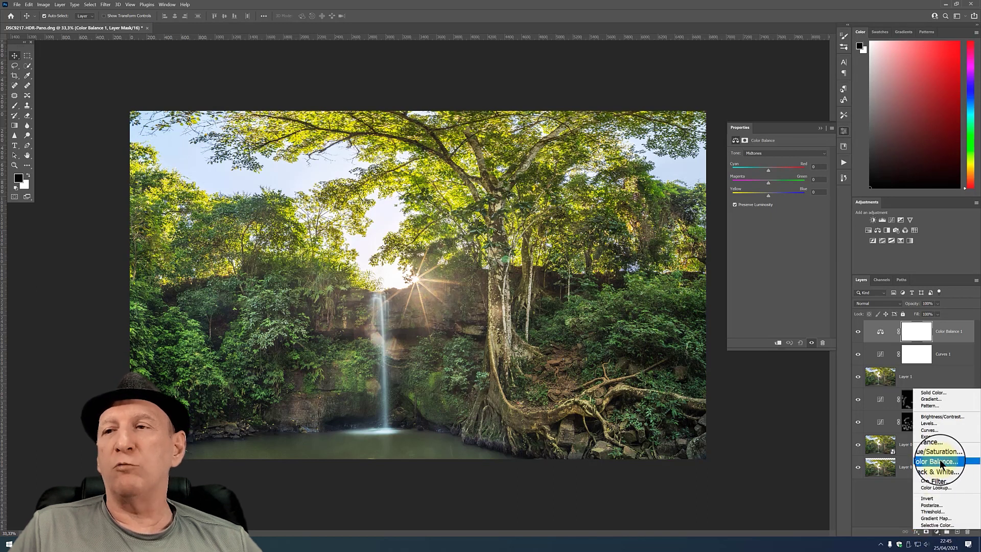
pyautogui.click(796, 127)
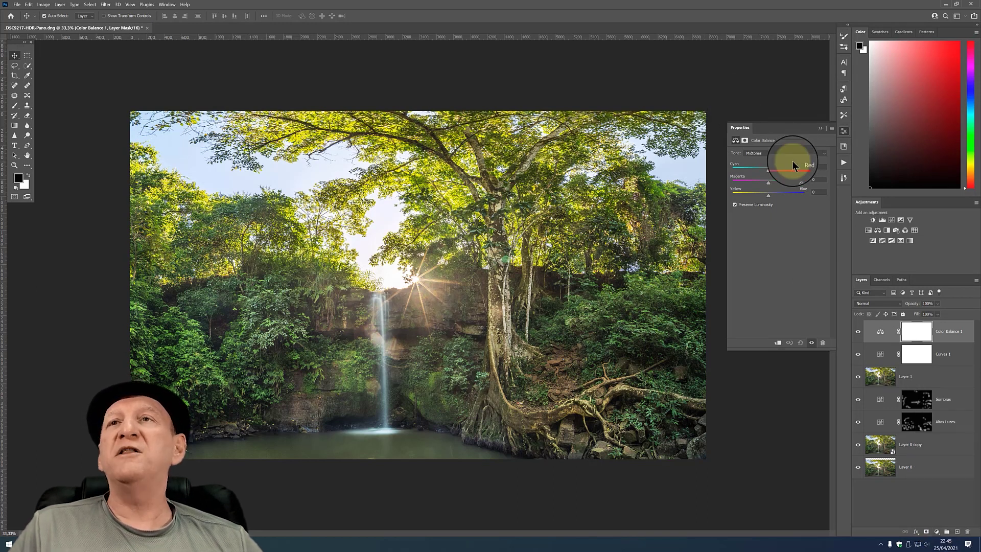
pyautogui.click(760, 152)
pyautogui.click(763, 159)
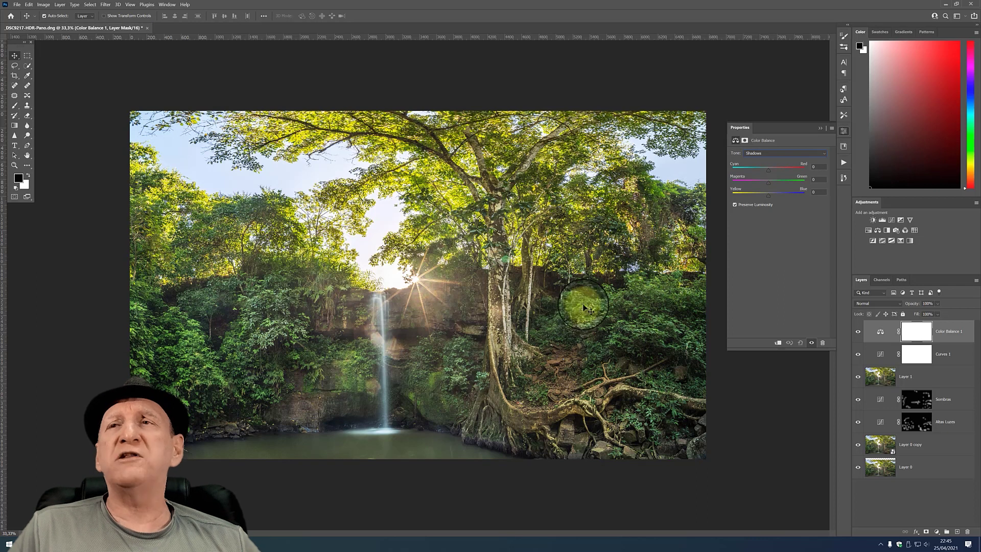
pyautogui.moveTo(768, 195); pyautogui.dragTo(765, 196)
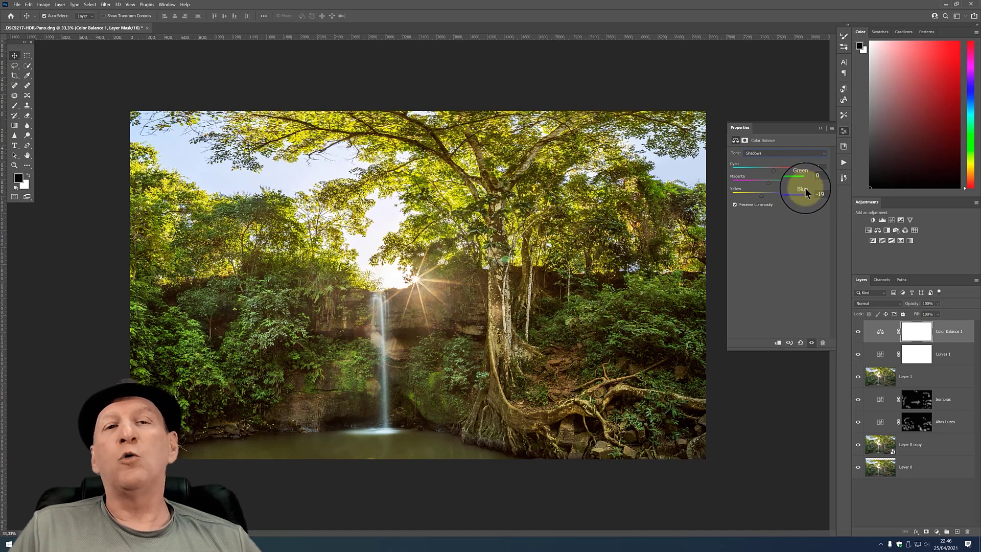
# Keep the name Color Balance 1, hide it, and add a Gradient Map above Curves 1.
pyautogui.click(821, 130)
pyautogui.doubleClick(957, 332)
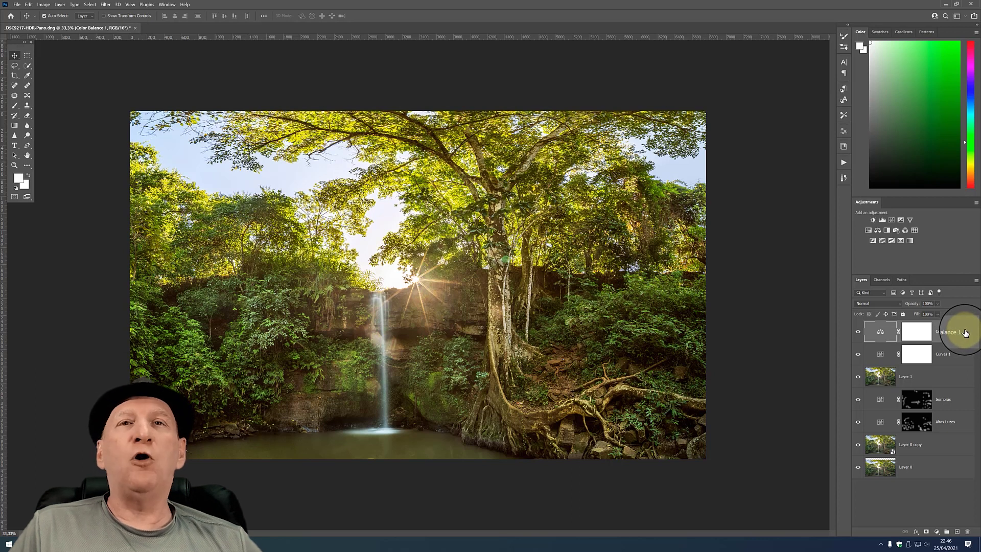
pyautogui.press('Return')
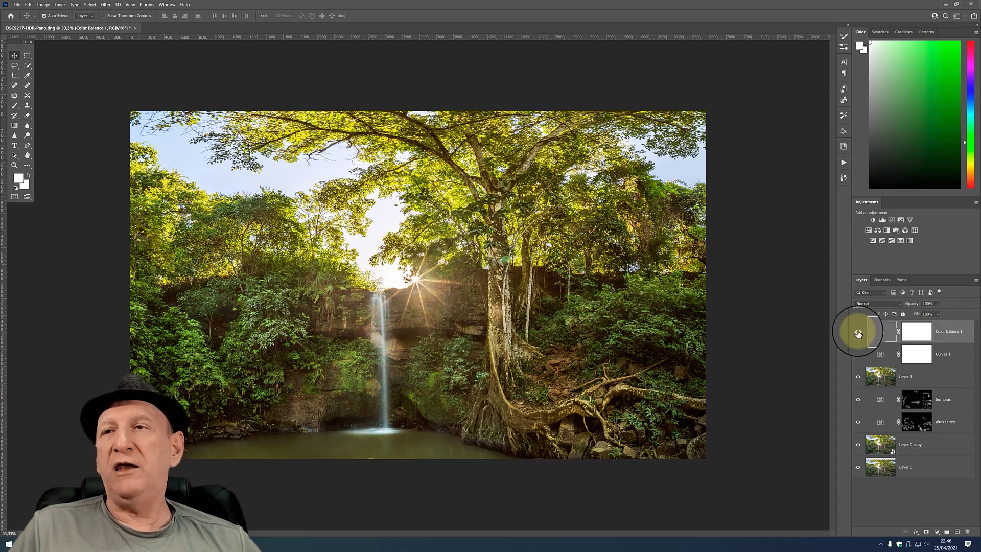
pyautogui.click(858, 334)
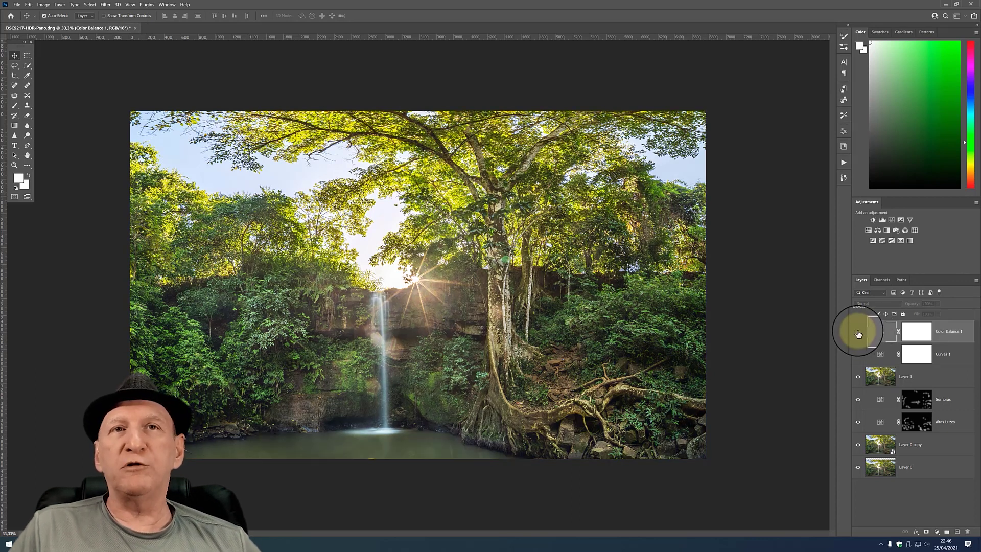
pyautogui.click(954, 358)
pyautogui.click(927, 223)
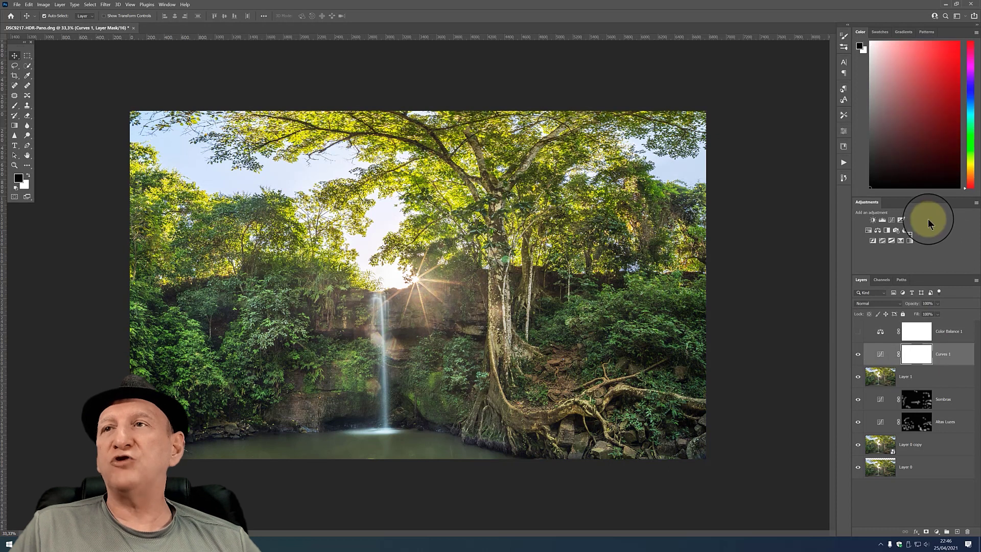
pyautogui.click(909, 240)
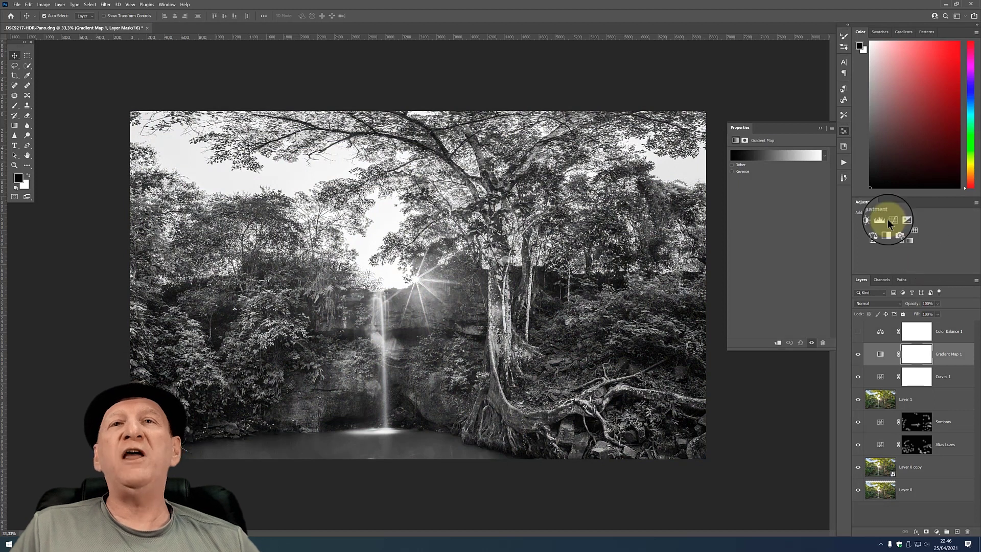
# Set Gradient Map 1 to the purple-to-blue Azul_24 gradient from the Azuis preset folder.
pyautogui.click(769, 155)
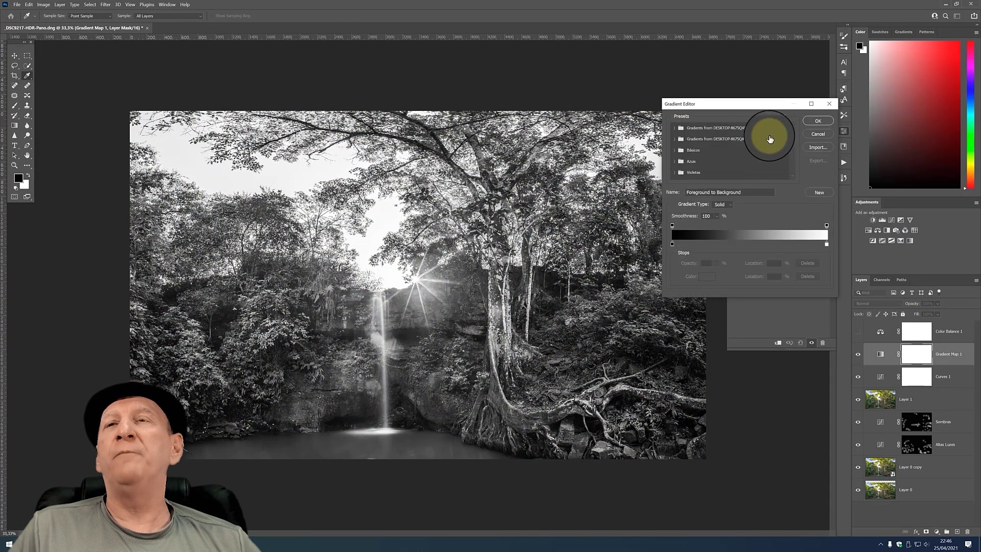
pyautogui.moveTo(764, 103); pyautogui.dragTo(774, 98)
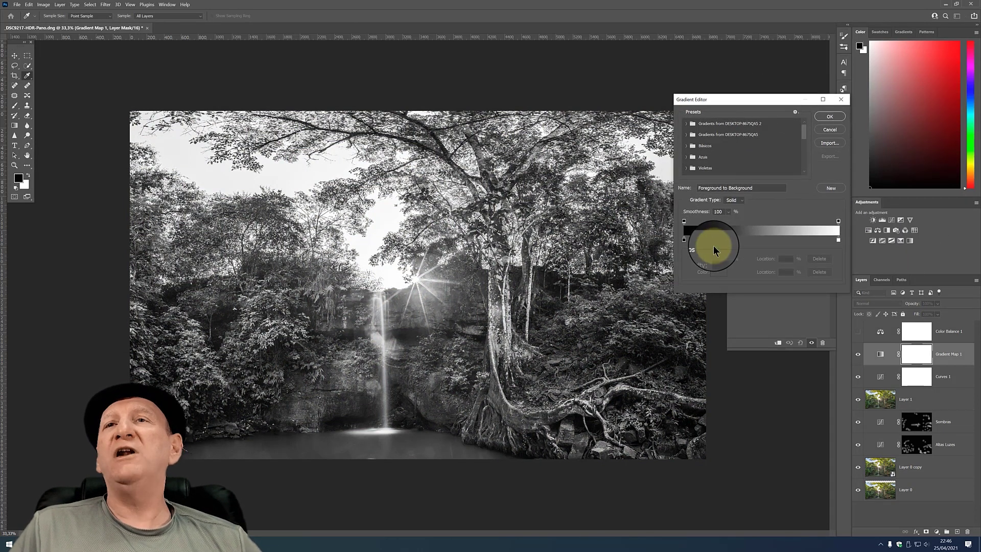
pyautogui.click(693, 156)
pyautogui.scroll(-2, 724, 164)
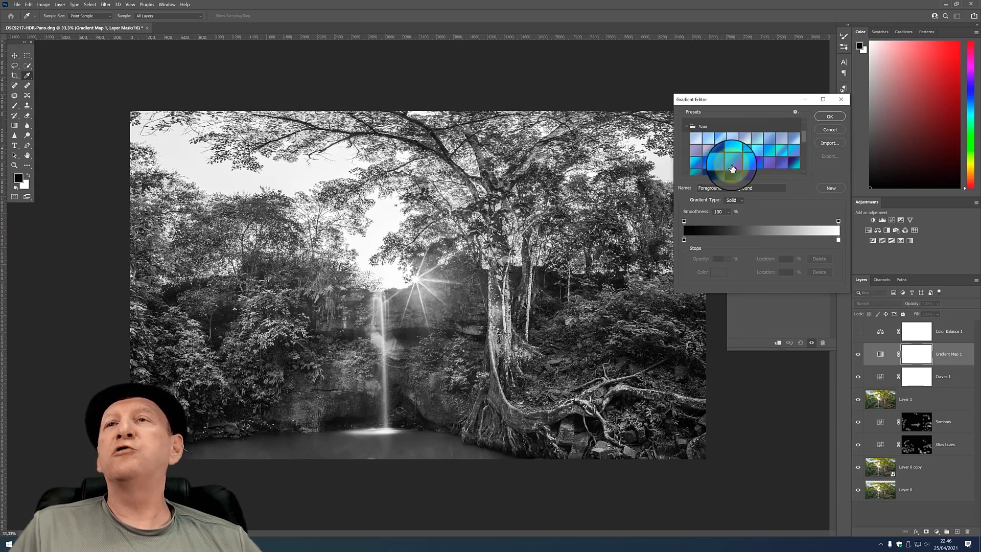
pyautogui.click(757, 163)
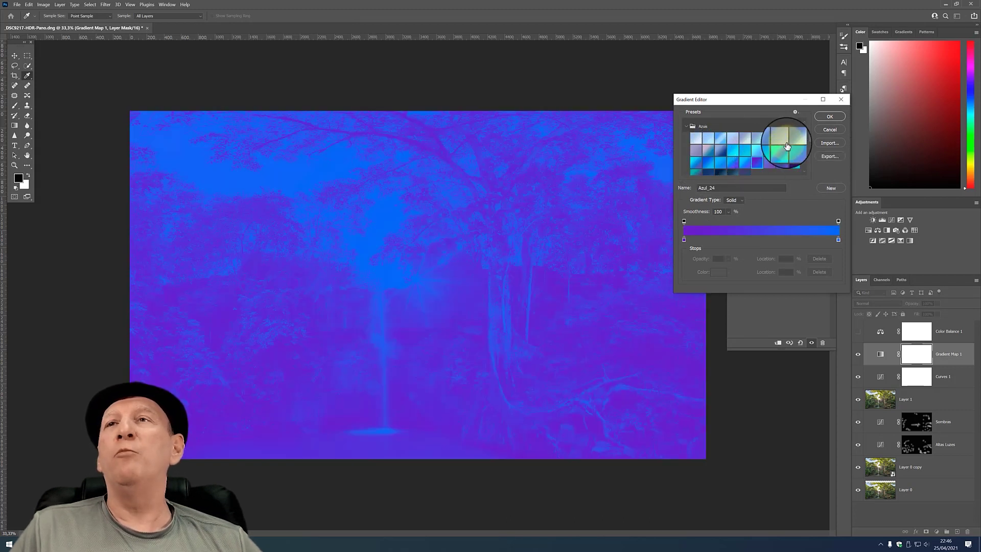
pyautogui.click(694, 128)
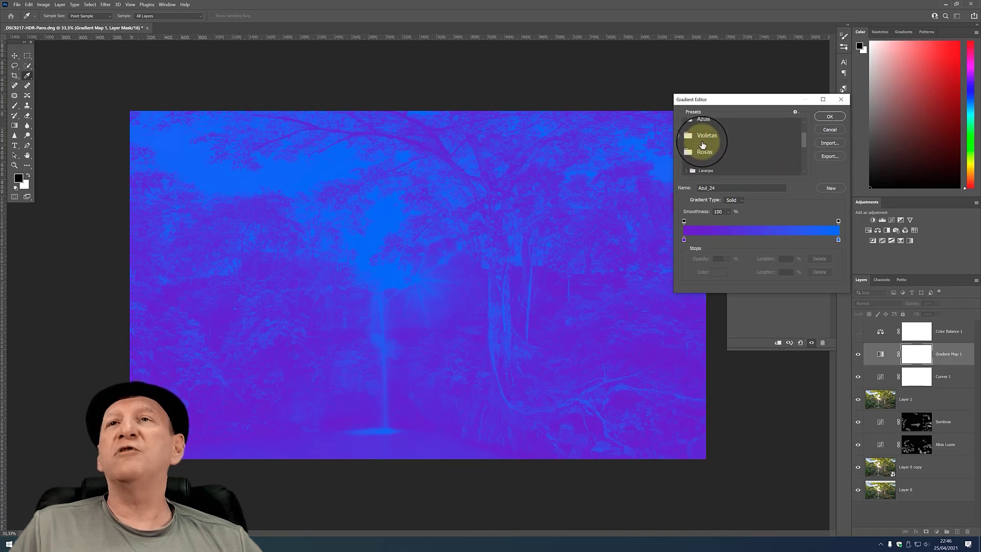
pyautogui.scroll(-2, 702, 145)
pyautogui.scroll(2, 702, 145)
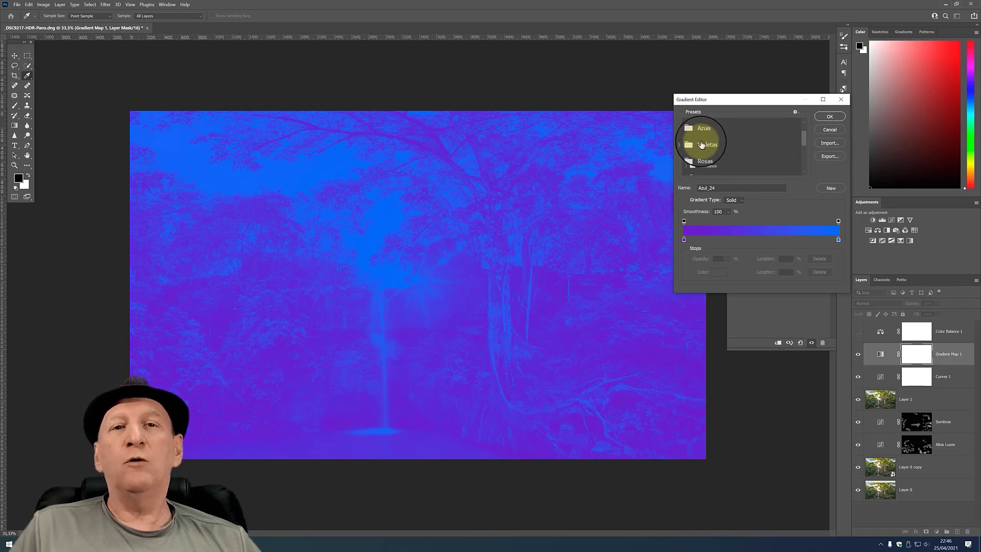
pyautogui.scroll(1, 689, 135)
pyautogui.click(687, 134)
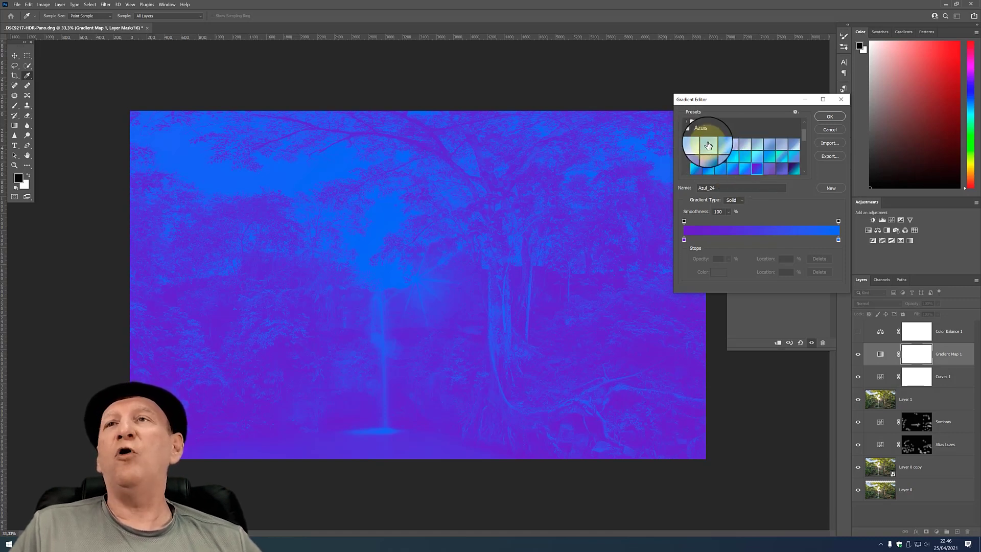
pyautogui.click(821, 115)
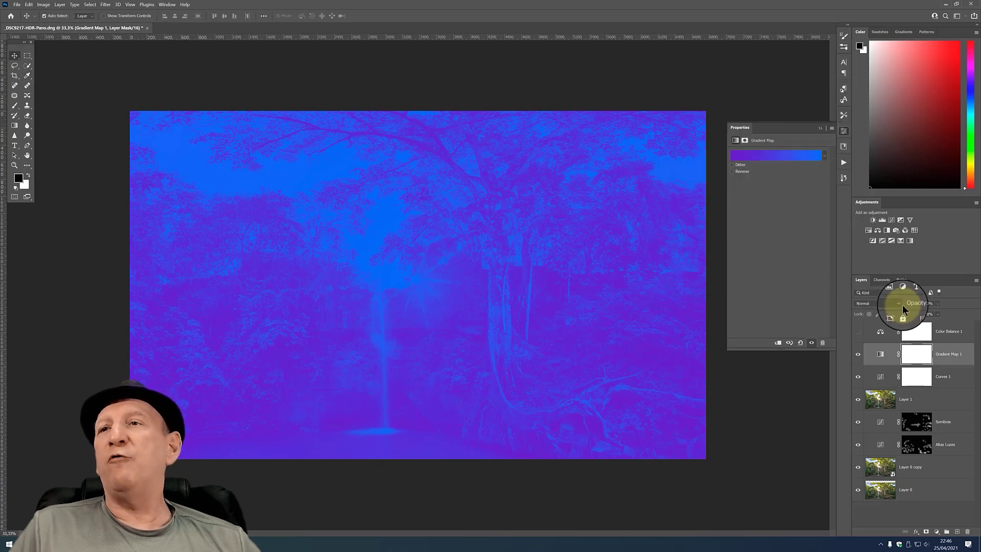
pyautogui.click(899, 304)
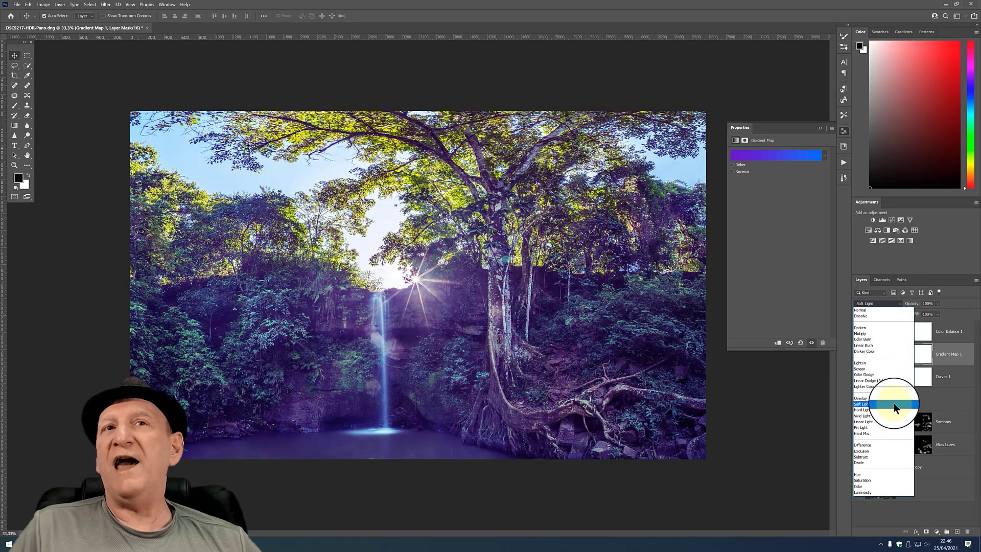
pyautogui.click(893, 404)
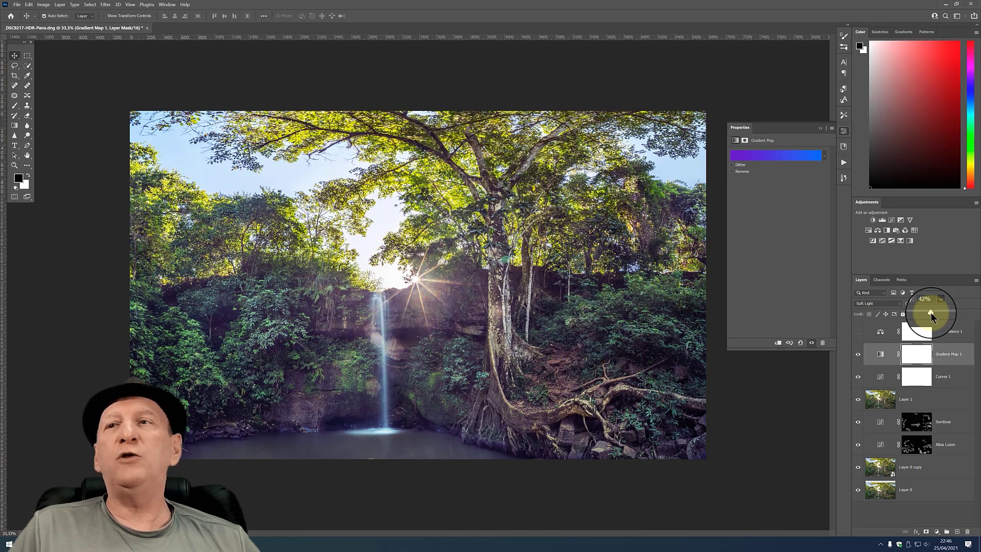
pyautogui.click(858, 354)
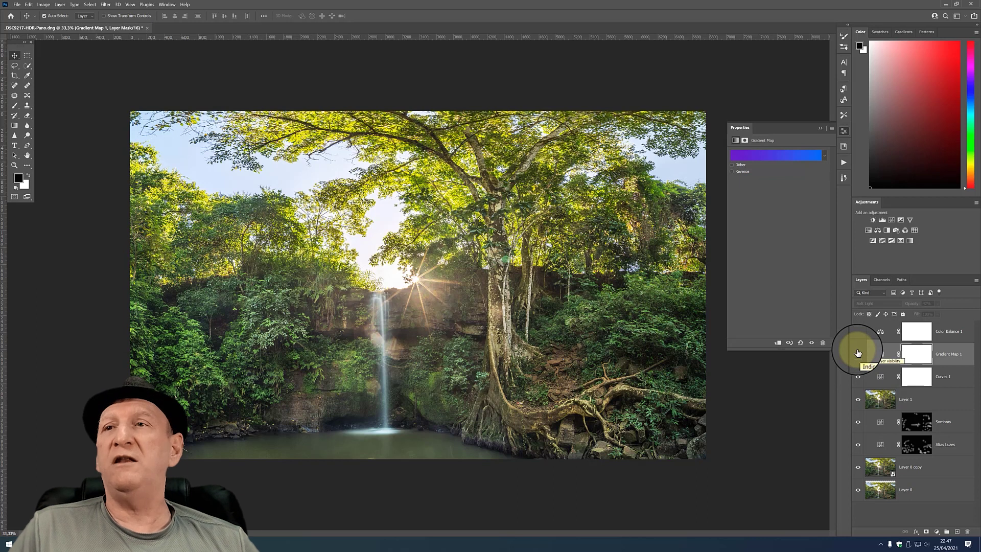
pyautogui.click(858, 355)
pyautogui.click(858, 357)
pyautogui.click(858, 355)
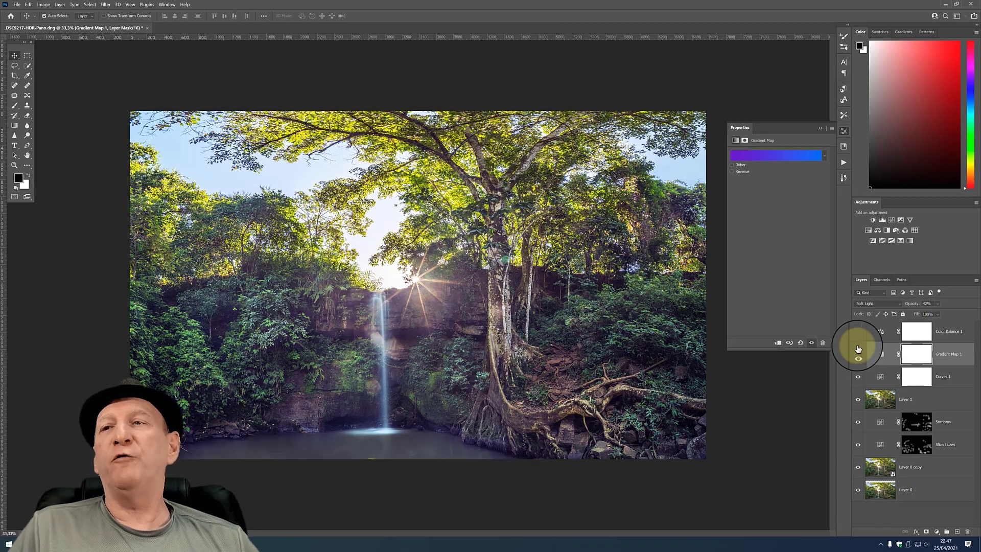
pyautogui.click(858, 355)
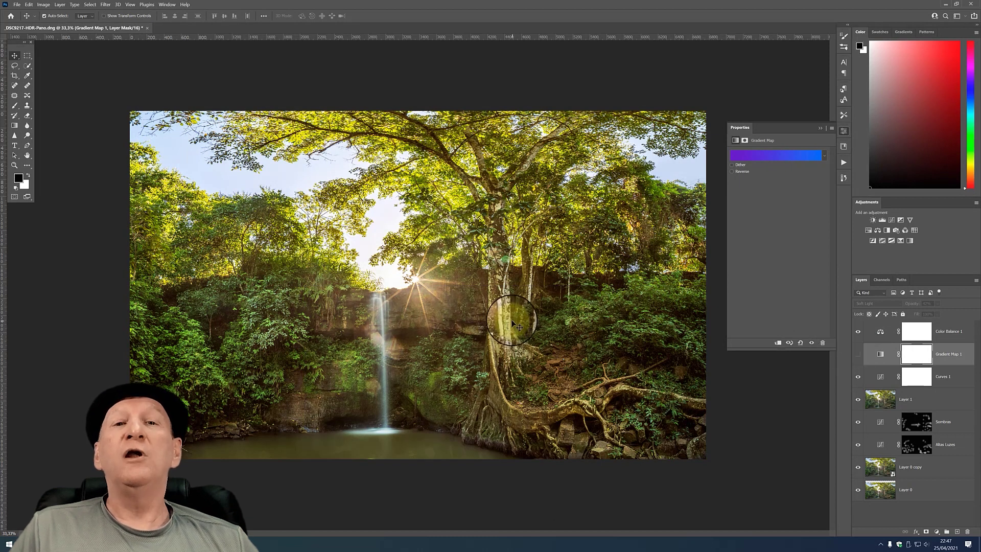
# Hide Color Balance 1, add a second Color Balance, and push its shadows toward blue.
pyautogui.click(858, 333)
pyautogui.click(945, 337)
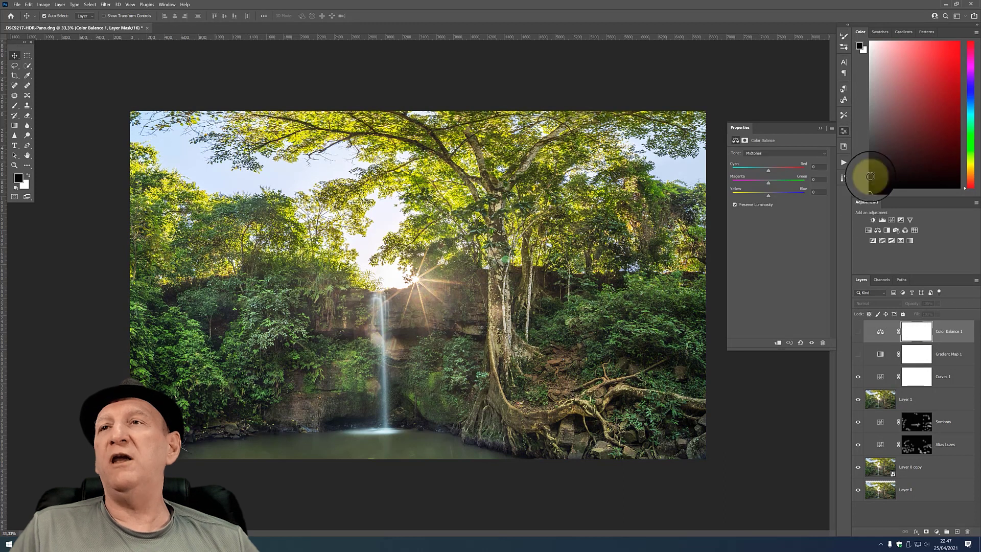
pyautogui.click(877, 230)
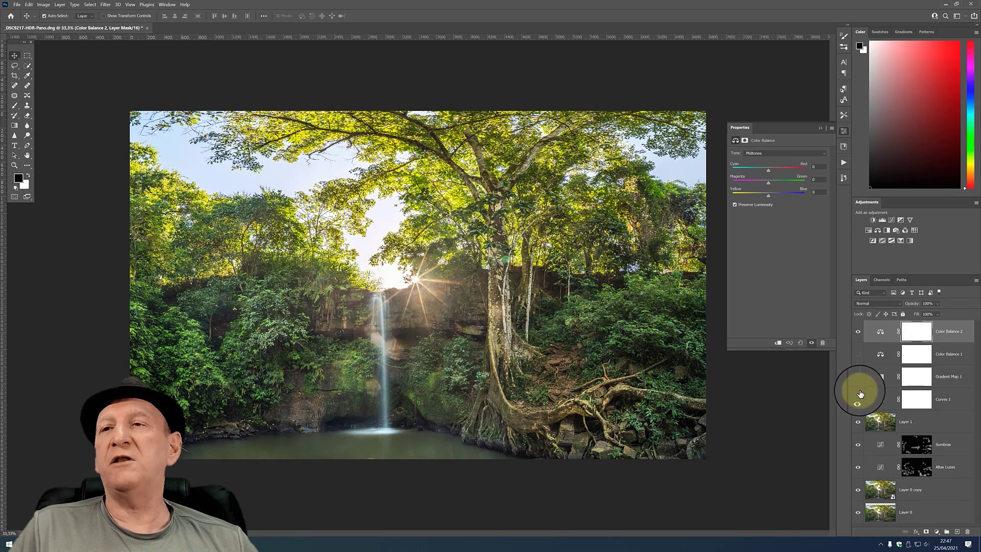
pyautogui.click(787, 153)
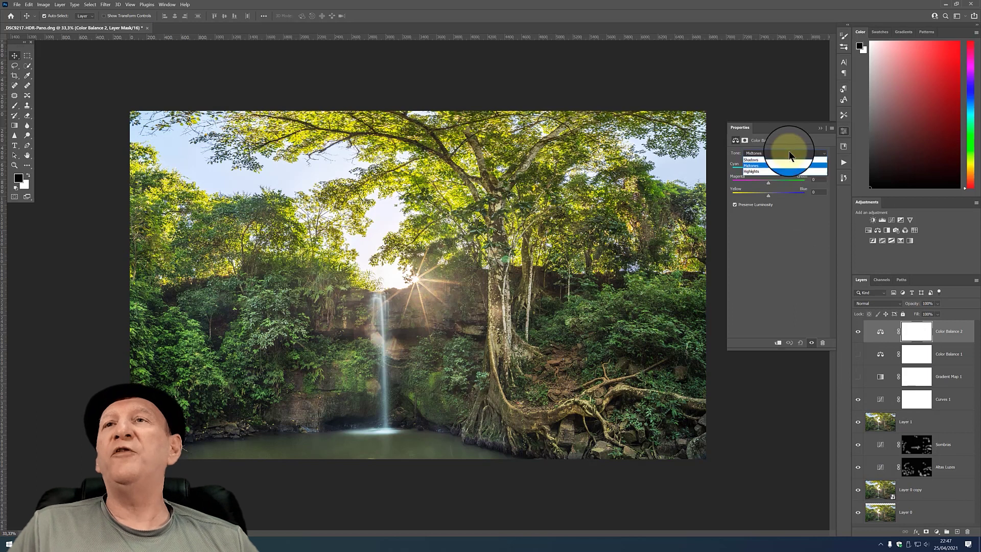
pyautogui.click(784, 157)
pyautogui.moveTo(771, 199); pyautogui.dragTo(774, 200)
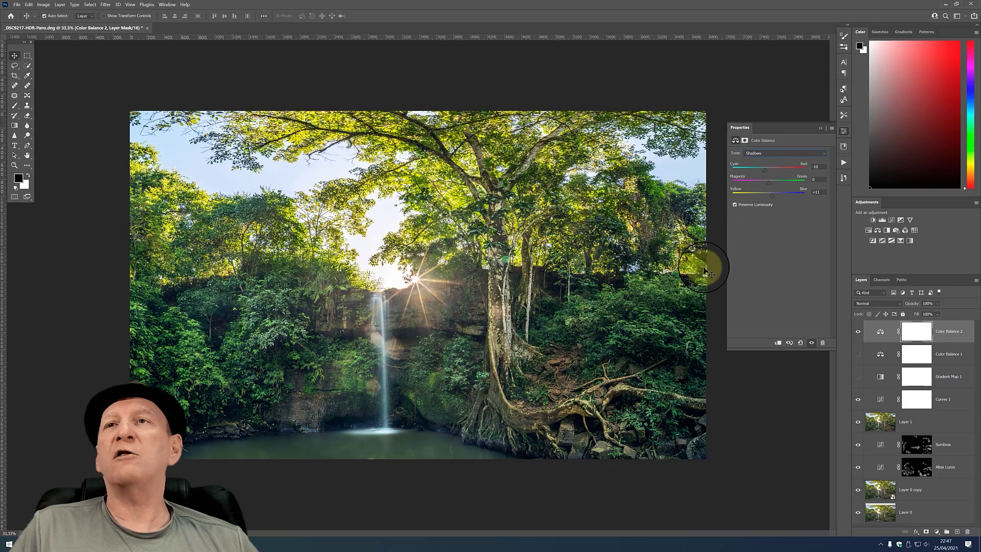
# Shift Color Balance 2's midtones toward magenta, reducing green.
pyautogui.click(765, 154)
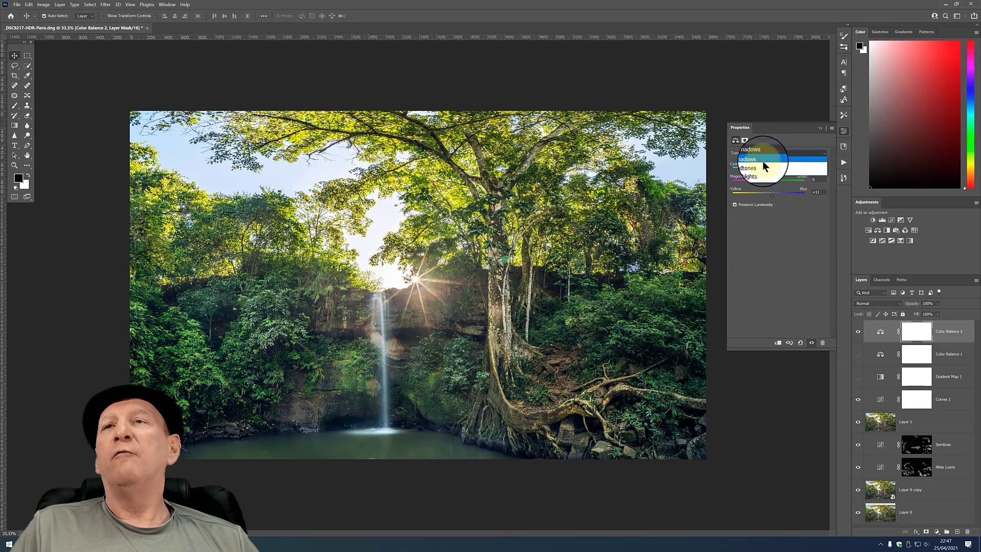
pyautogui.click(760, 163)
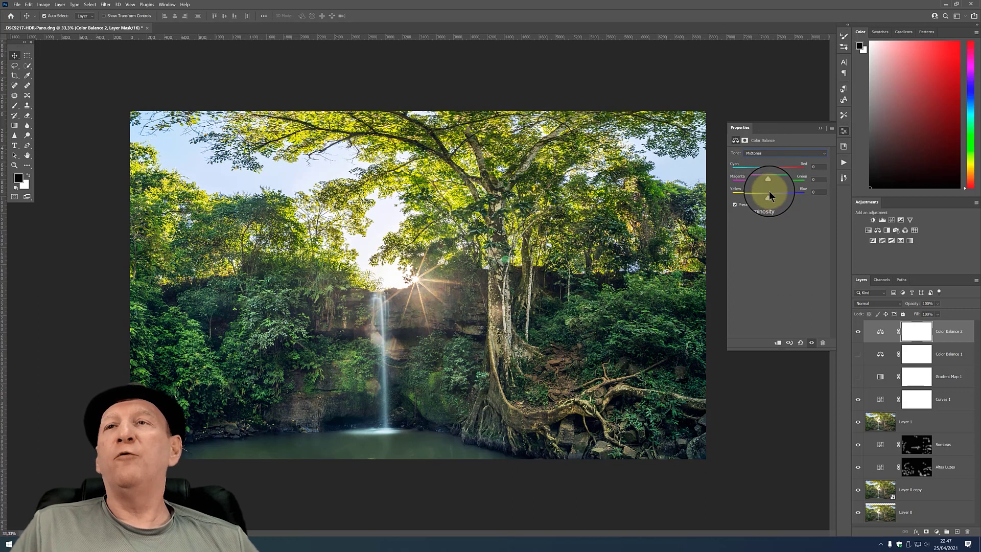
pyautogui.moveTo(767, 181); pyautogui.dragTo(764, 181)
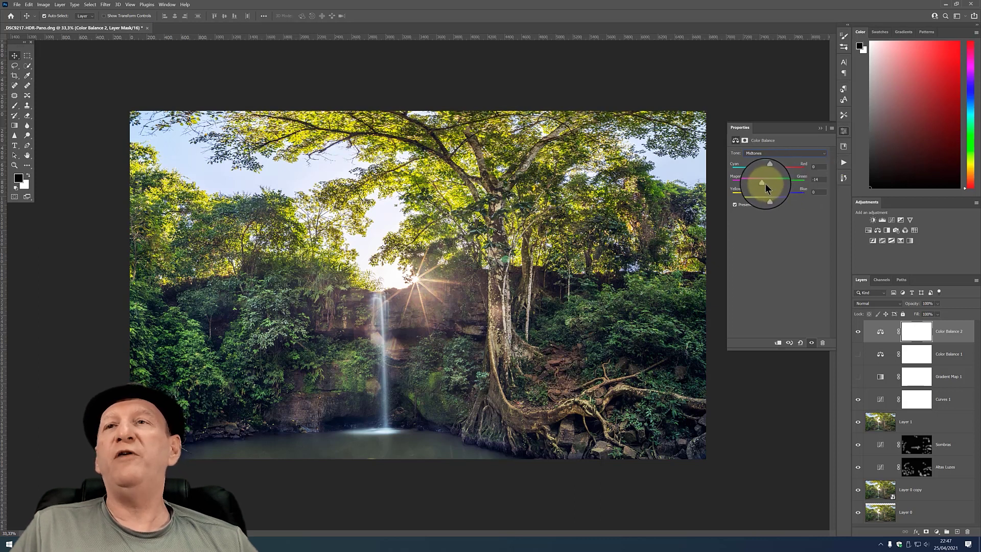
pyautogui.moveTo(786, 184); pyautogui.dragTo(765, 185)
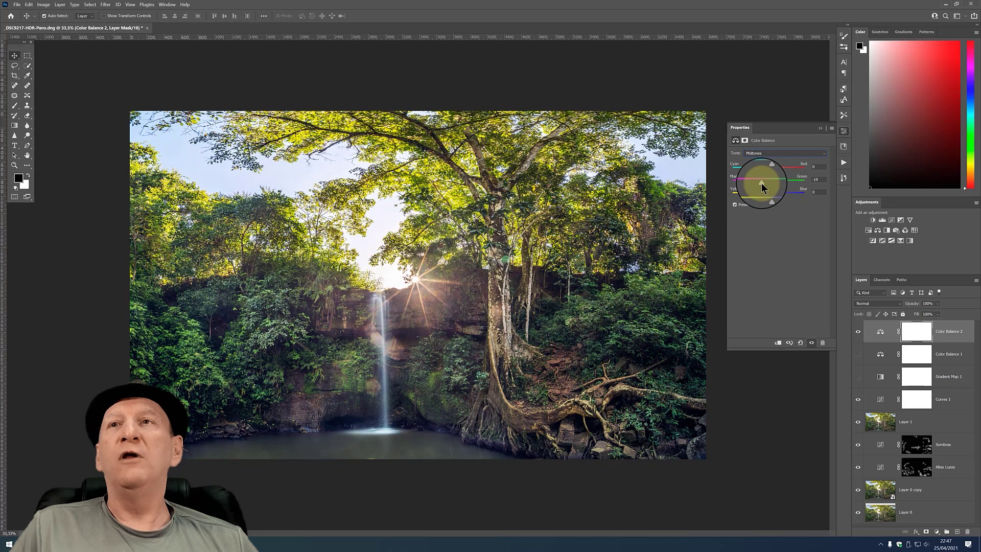
pyautogui.moveTo(761, 184); pyautogui.dragTo(760, 184)
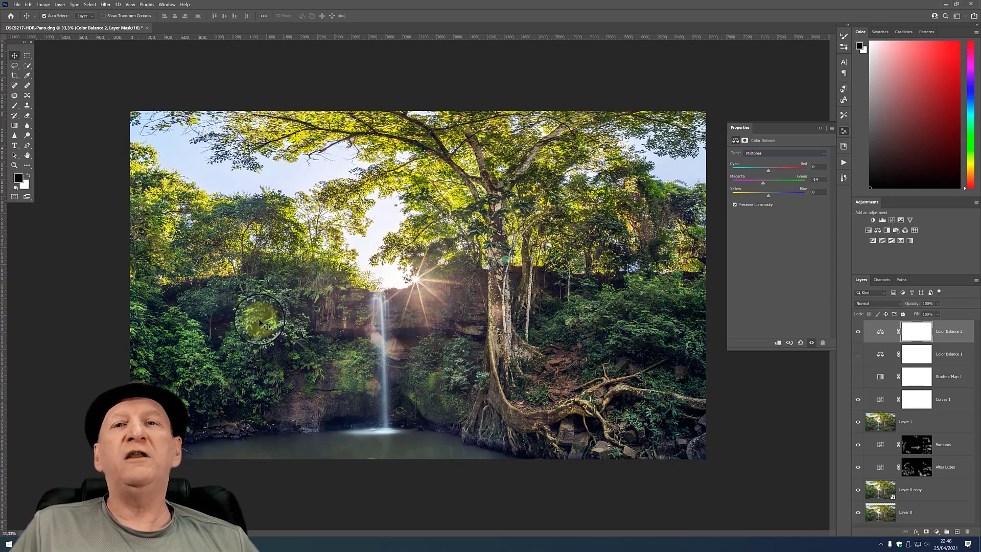
# Warm Color Balance 2's highlights toward yellow, then stamp visible layers into a new layer.
pyautogui.click(762, 153)
pyautogui.click(757, 170)
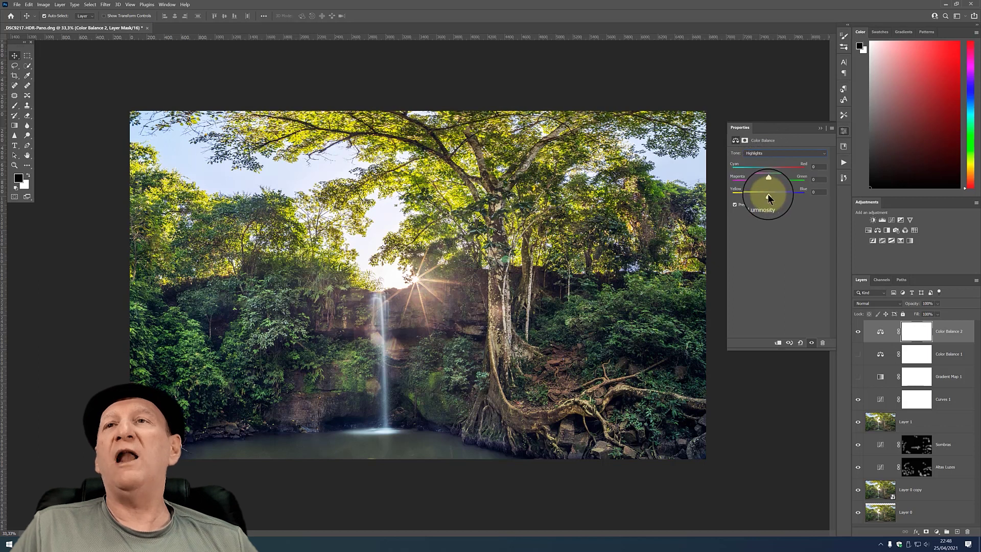
pyautogui.moveTo(767, 196); pyautogui.dragTo(761, 196)
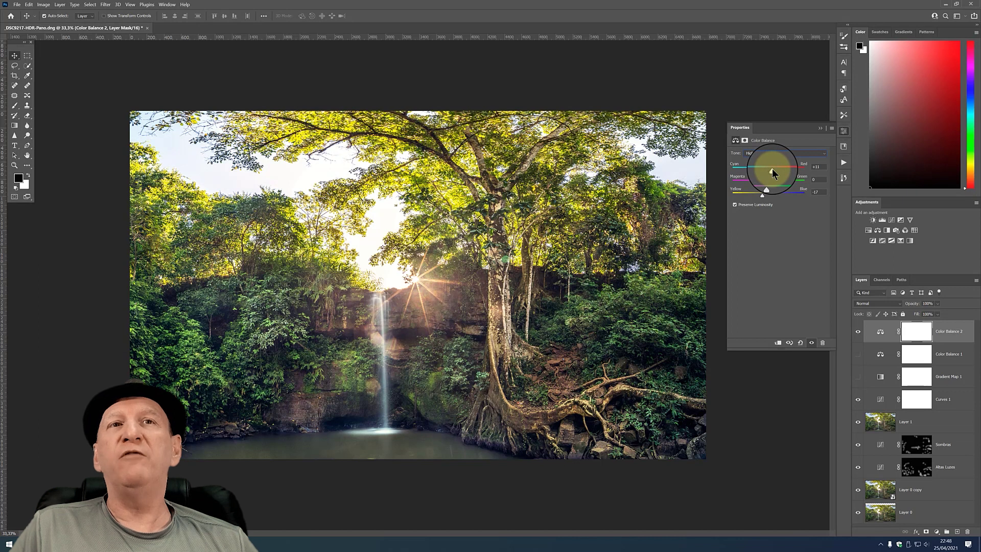
pyautogui.click(820, 128)
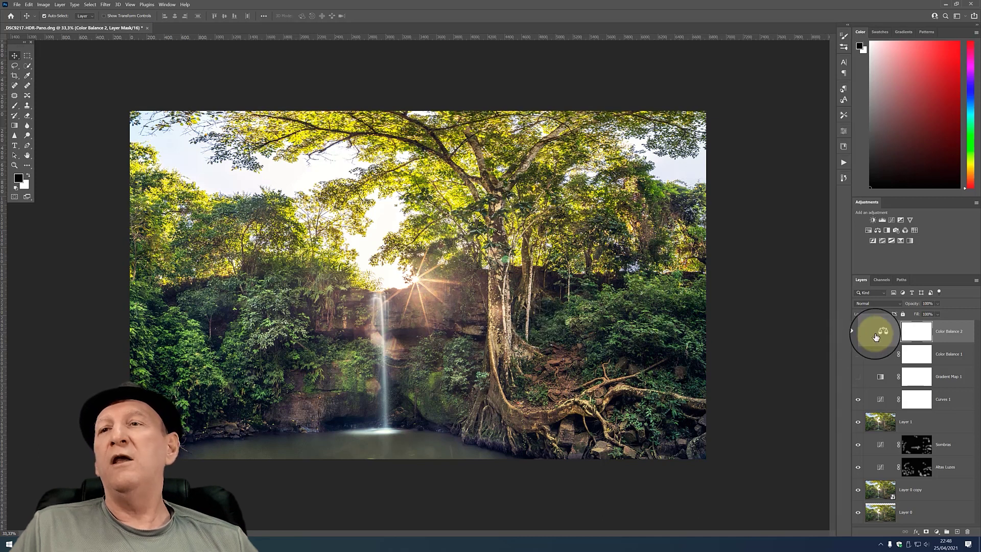
pyautogui.click(940, 337)
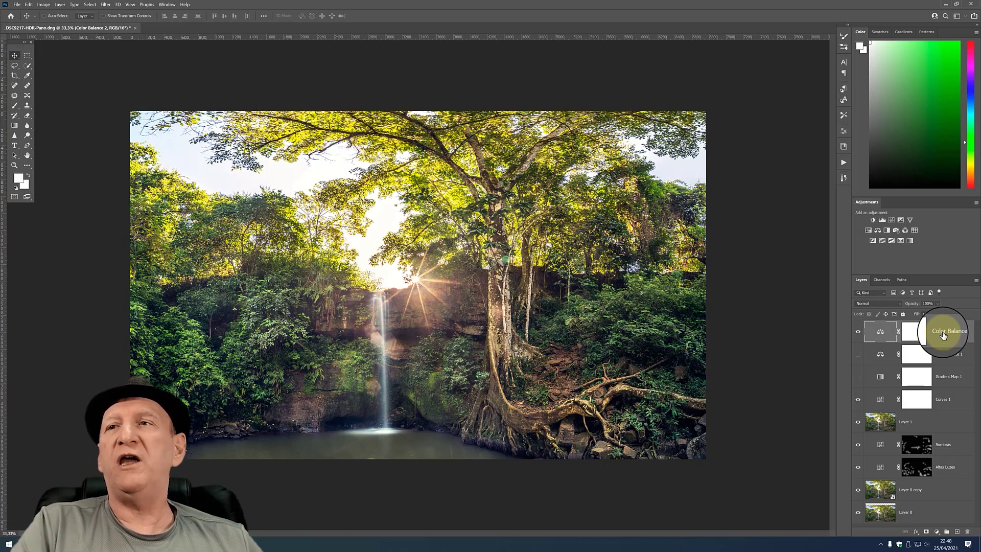
pyautogui.hotkey('ctrl', 'alt', 'shift', 'e')
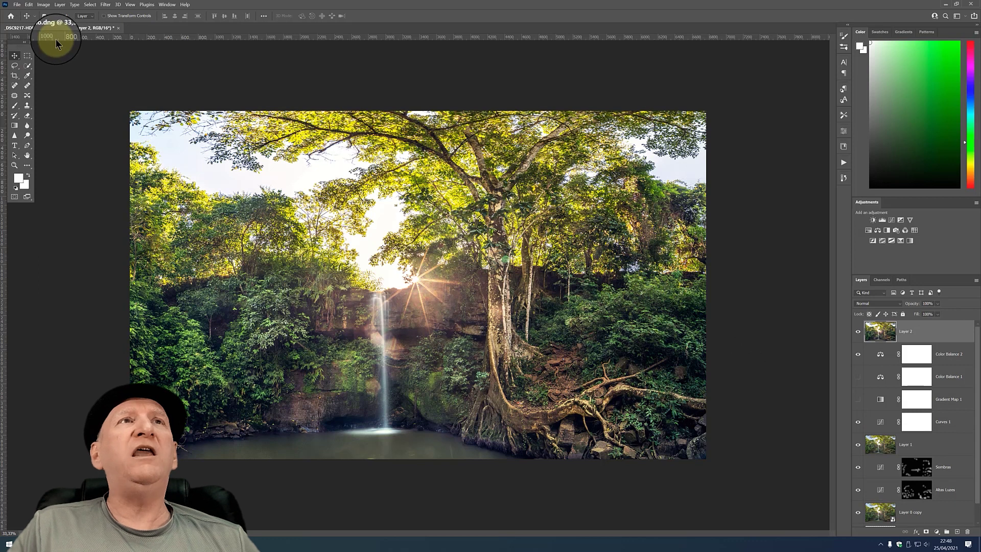
# Apply Smart Sharpen to Layer 2 with Amount 341% and Radius 2,6 px.
pyautogui.click(106, 6)
pyautogui.moveTo(123, 123)
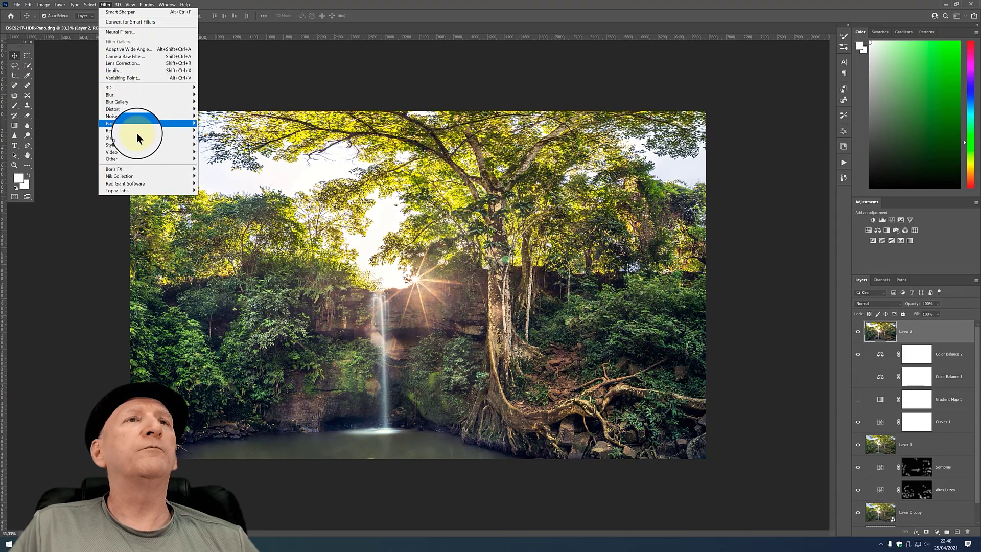
pyautogui.click(237, 163)
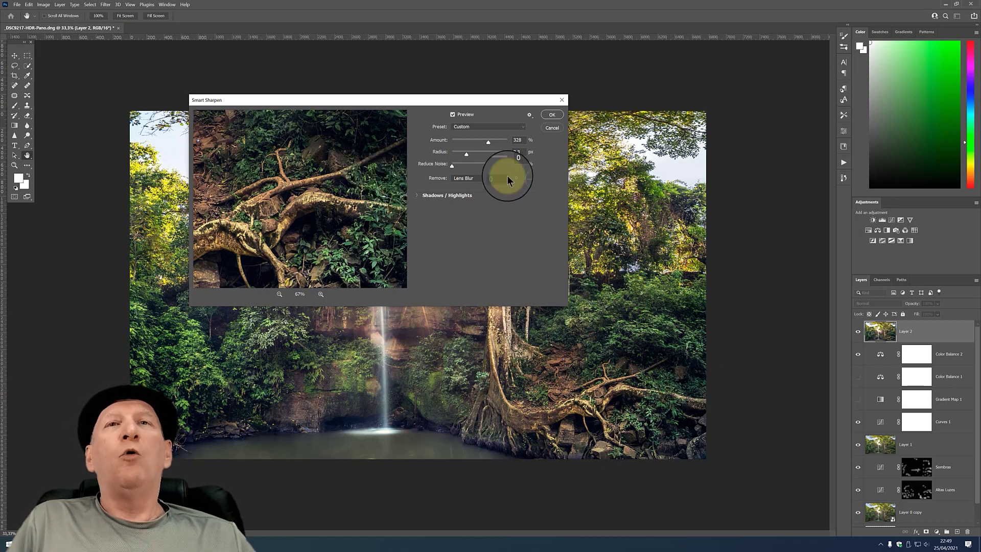
pyautogui.moveTo(491, 149); pyautogui.dragTo(494, 148)
pyautogui.click(295, 199)
pyautogui.moveTo(296, 199); pyautogui.dragTo(318, 187)
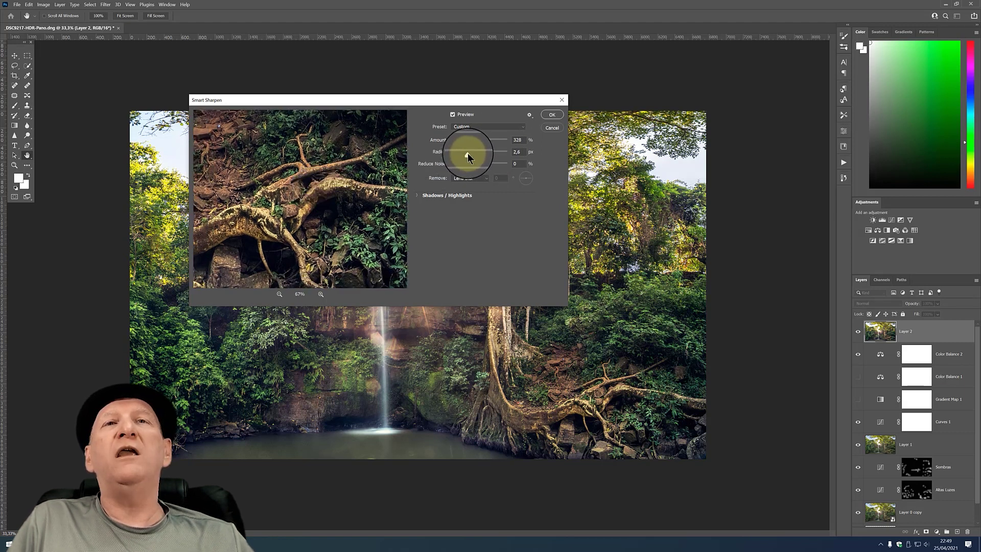
pyautogui.click(467, 153)
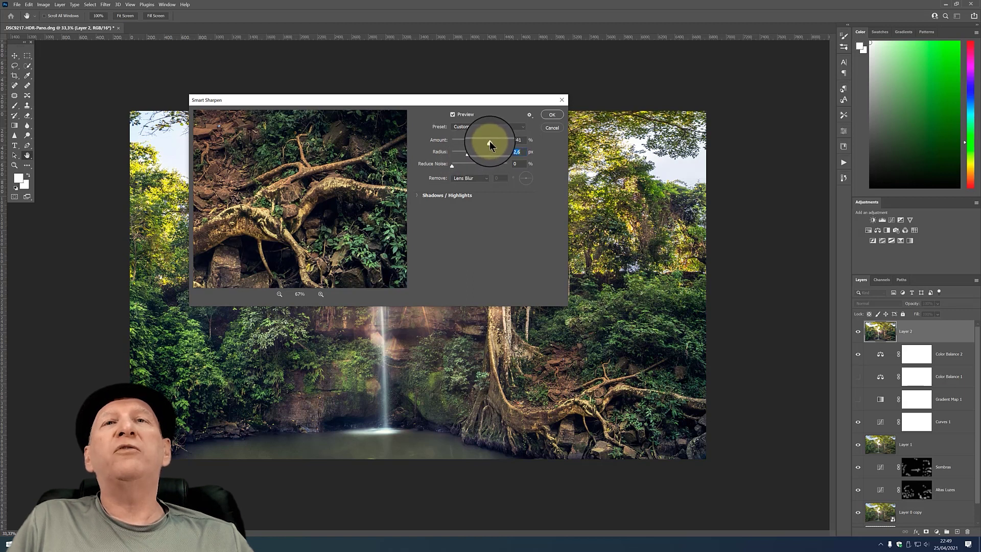
pyautogui.click(489, 143)
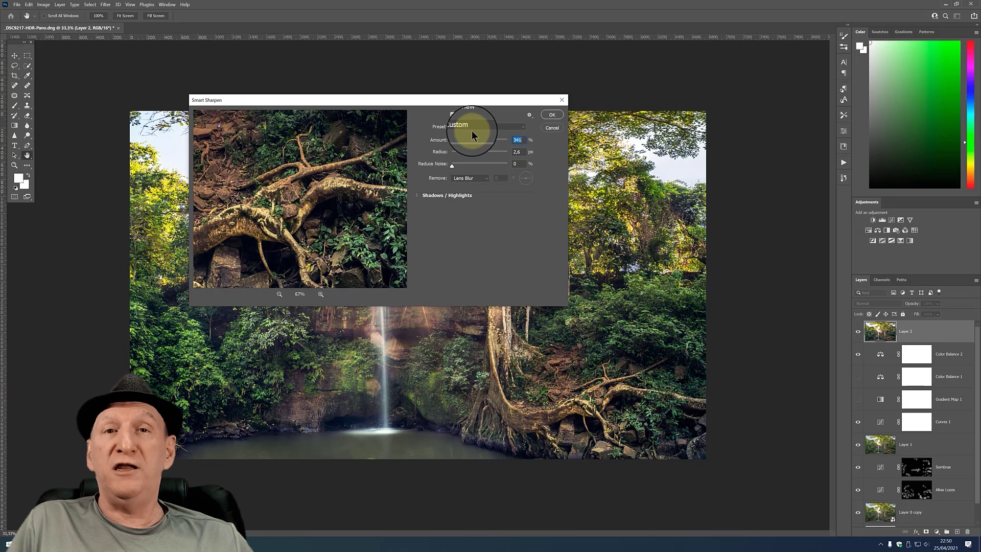
pyautogui.click(551, 115)
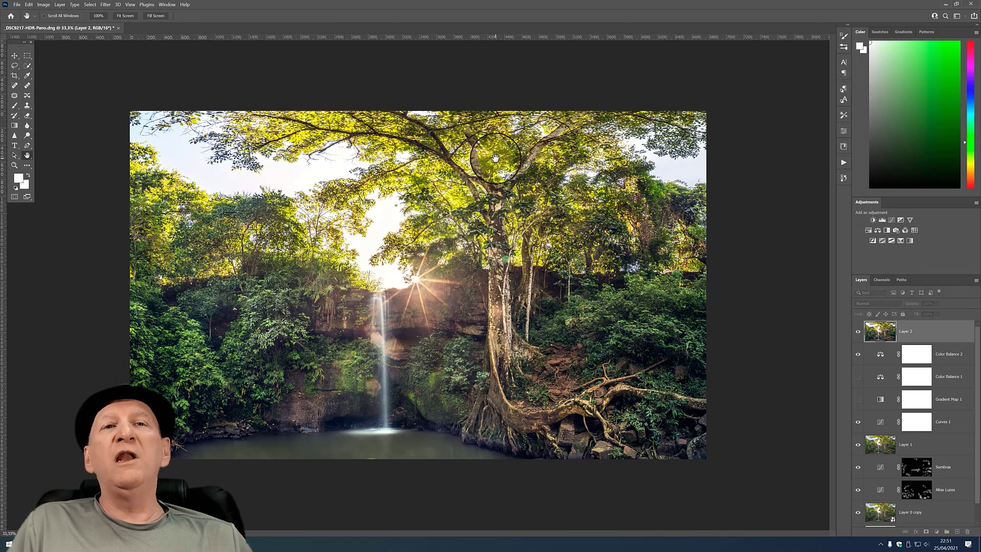